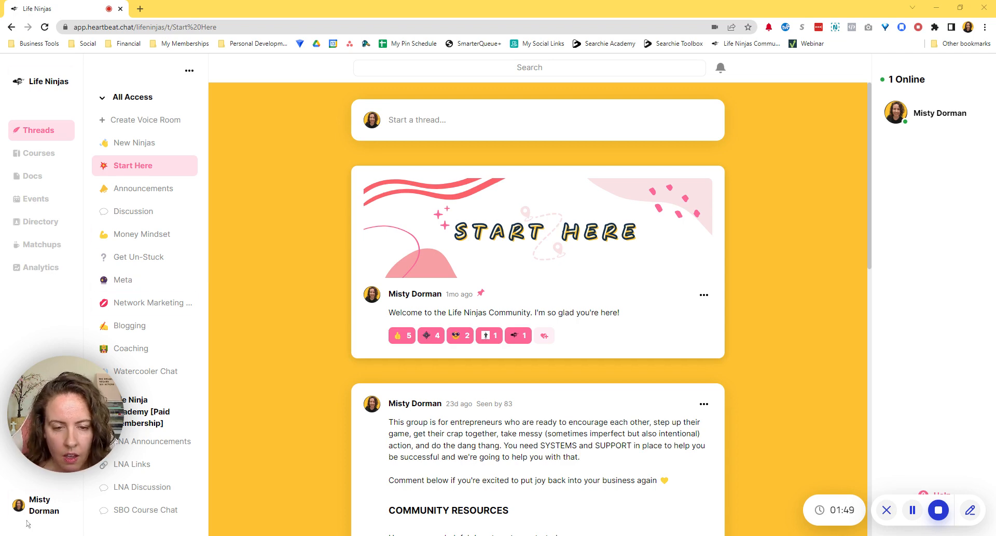
Open the community's group management settings to review the existing groups and subgroups.
left_click(44, 502)
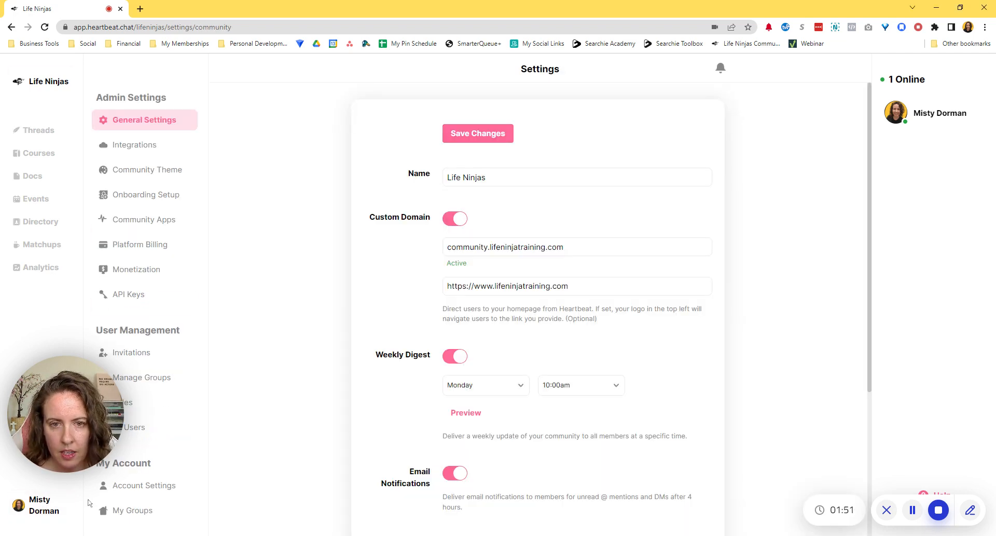
left_click(151, 379)
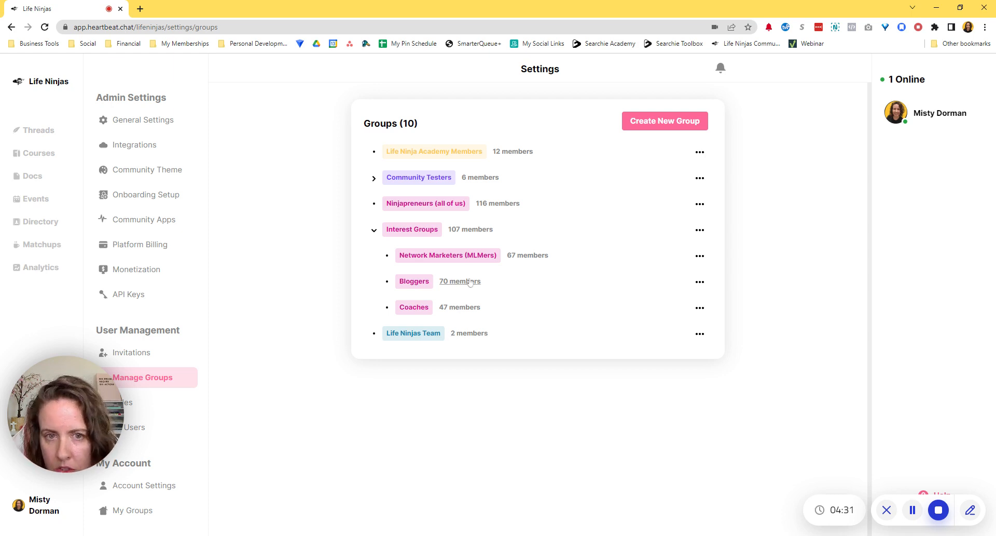
Return to Threads and check the options available for the All Access category.
left_click(35, 131)
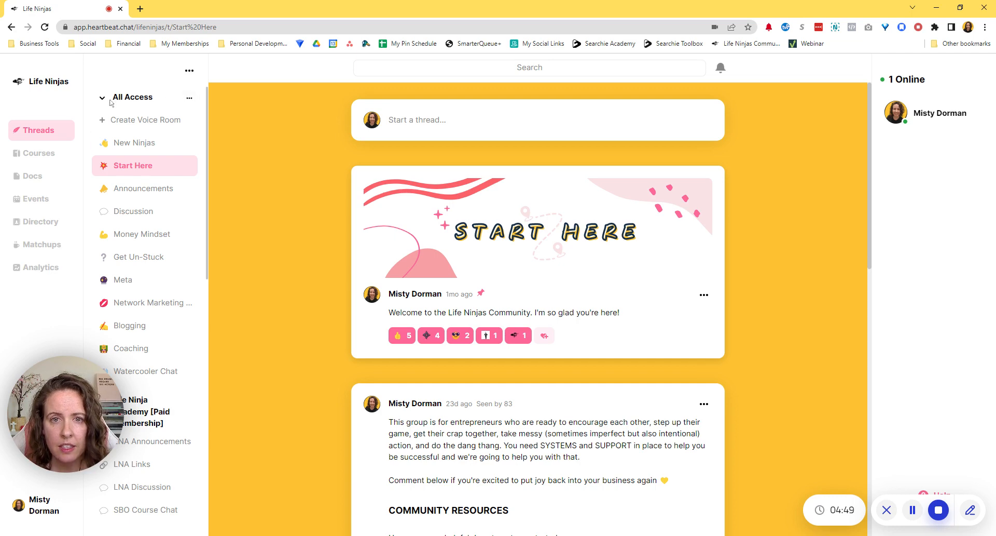
left_click(189, 98)
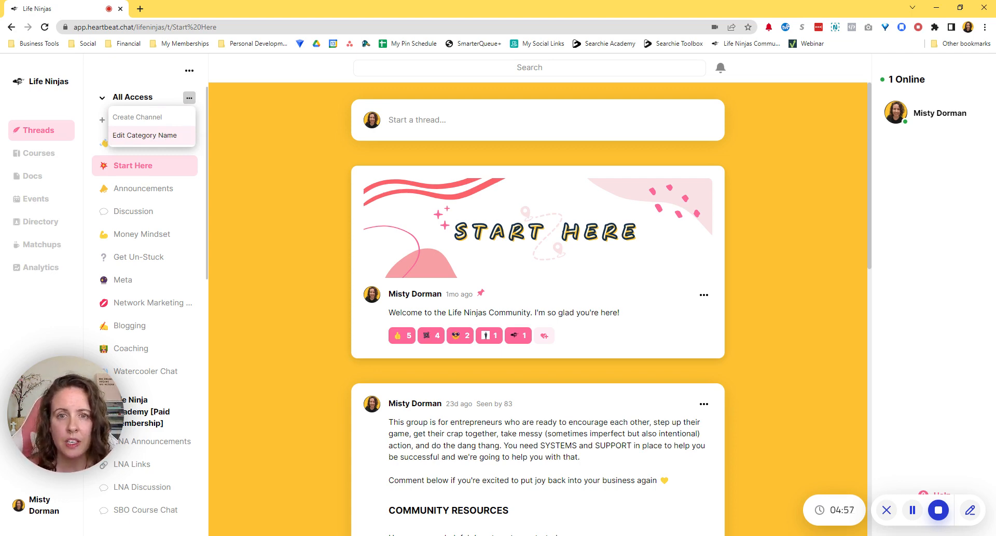
left_click(273, 188)
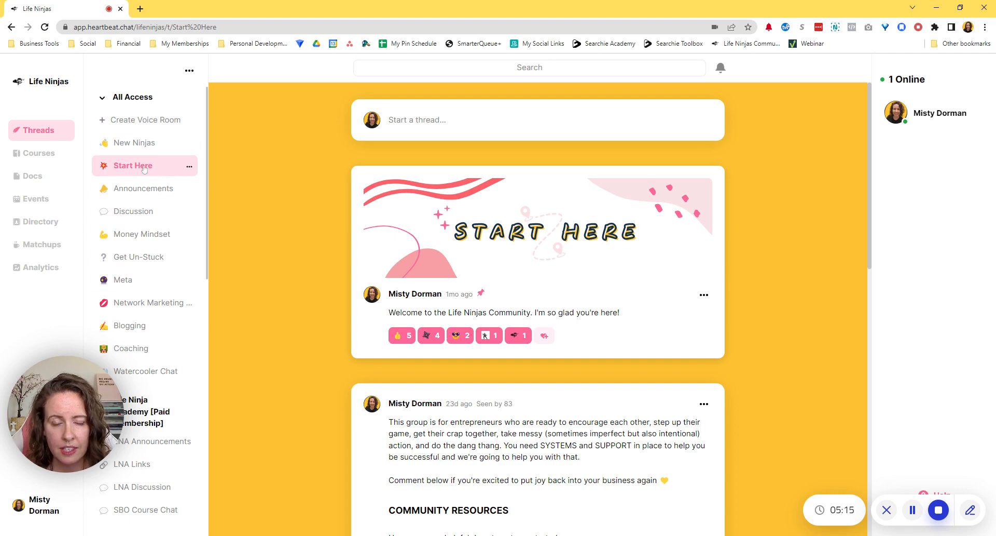
Review the Start Here channel's edit settings, focusing on the default channel description, and close them without saving.
left_click(190, 168)
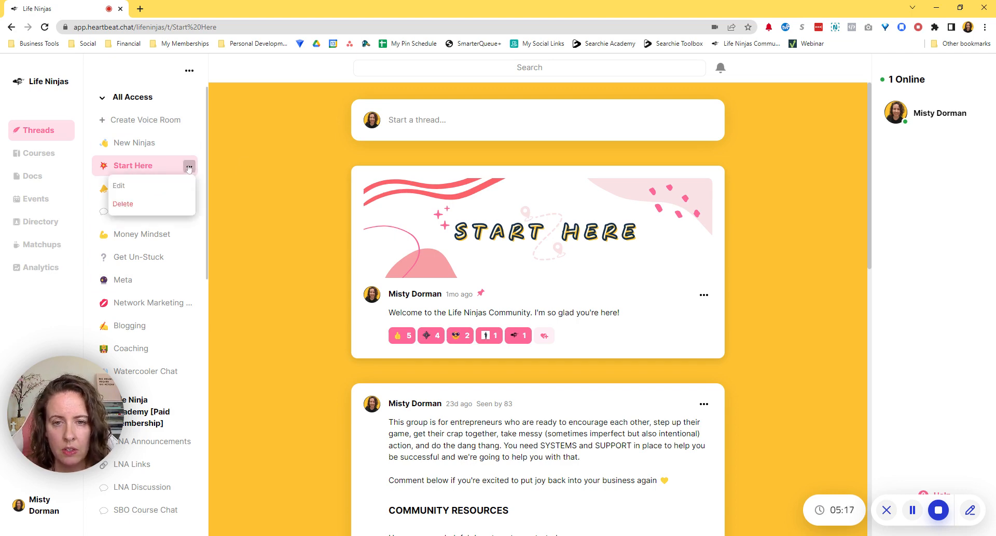
left_click(178, 188)
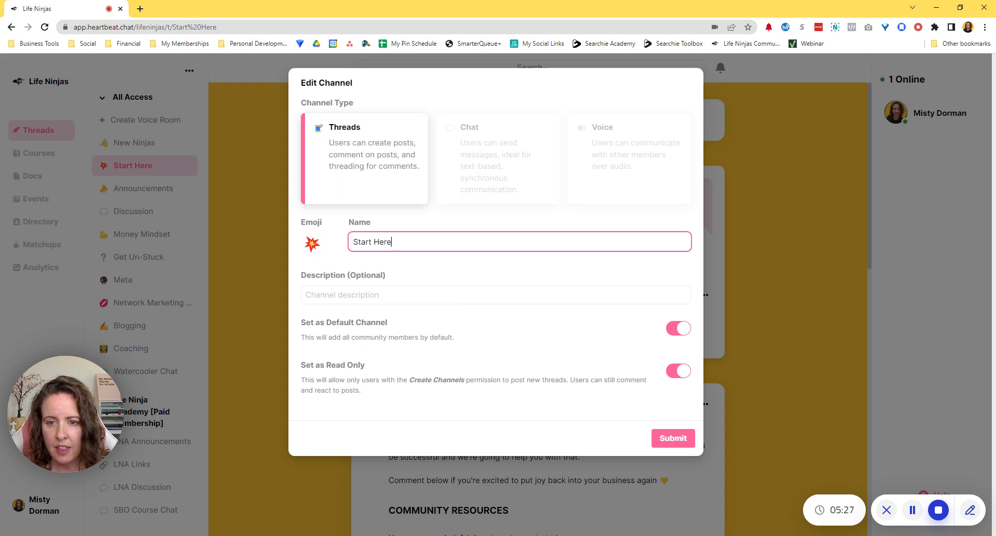
left_click_drag(301, 337, 467, 344)
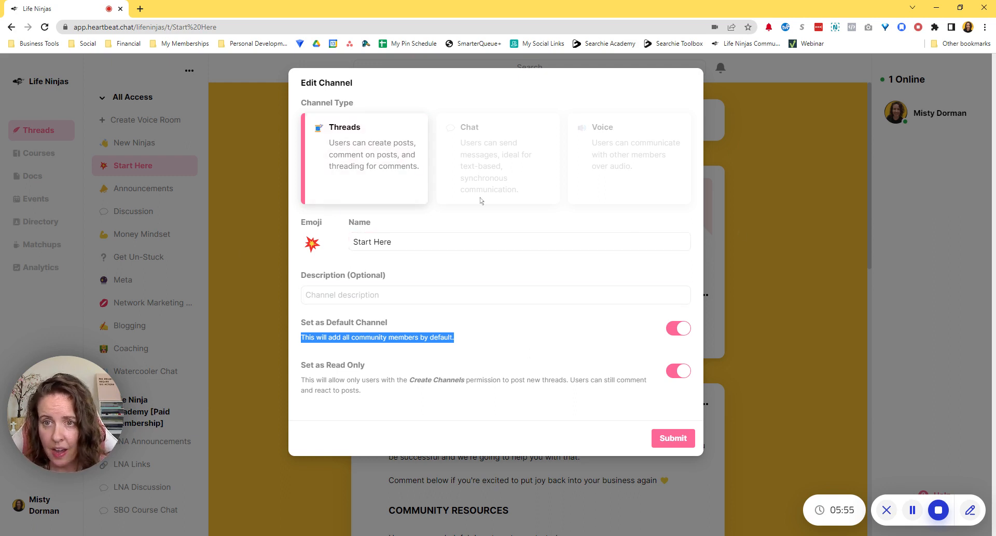
left_click(254, 204)
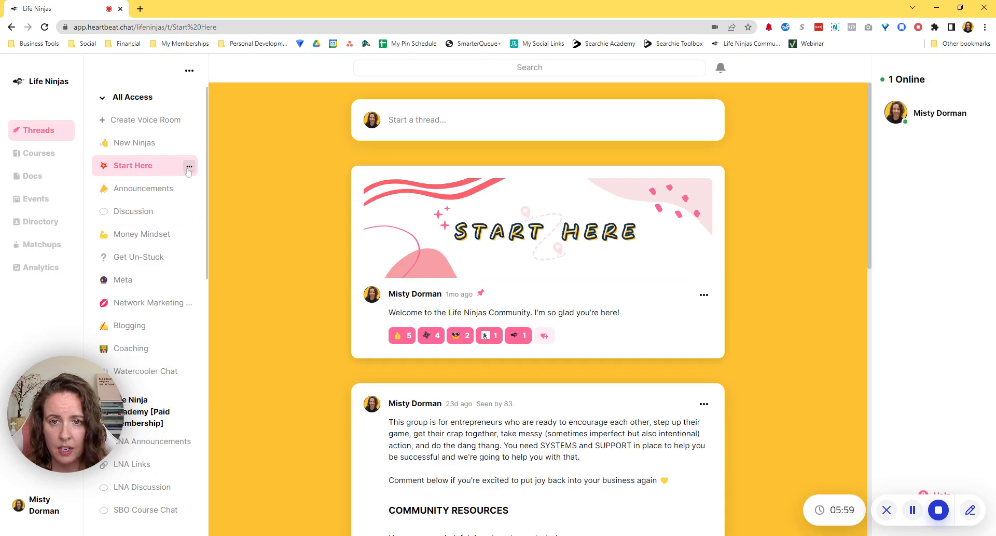
left_click(189, 166)
left_click(247, 193)
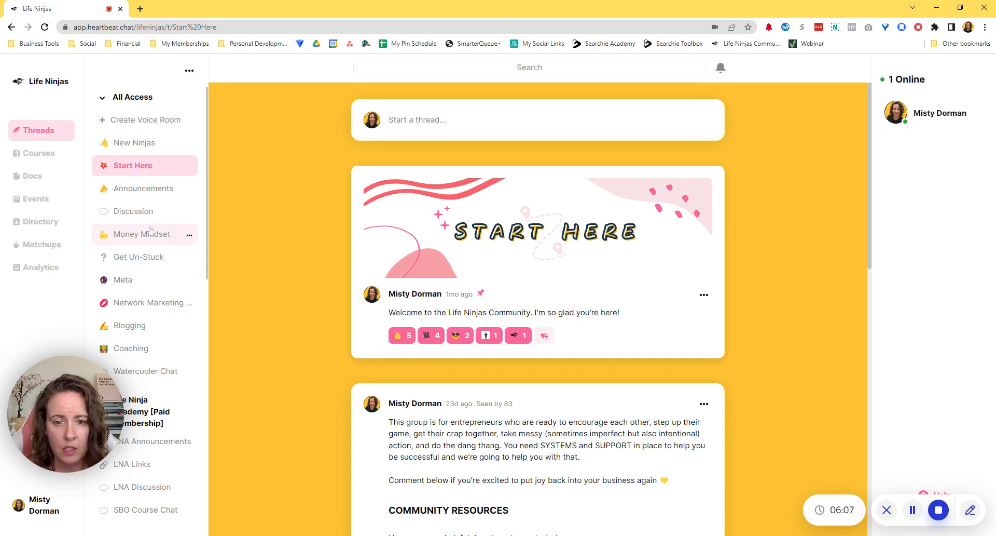
Open the LNA Announcements channel's edit settings and examine the Life Ninja Academy Members group in its access list.
scroll(150, 231, "down", 2)
scroll(151, 232, "down", 1)
scroll(150, 228, "down", 2)
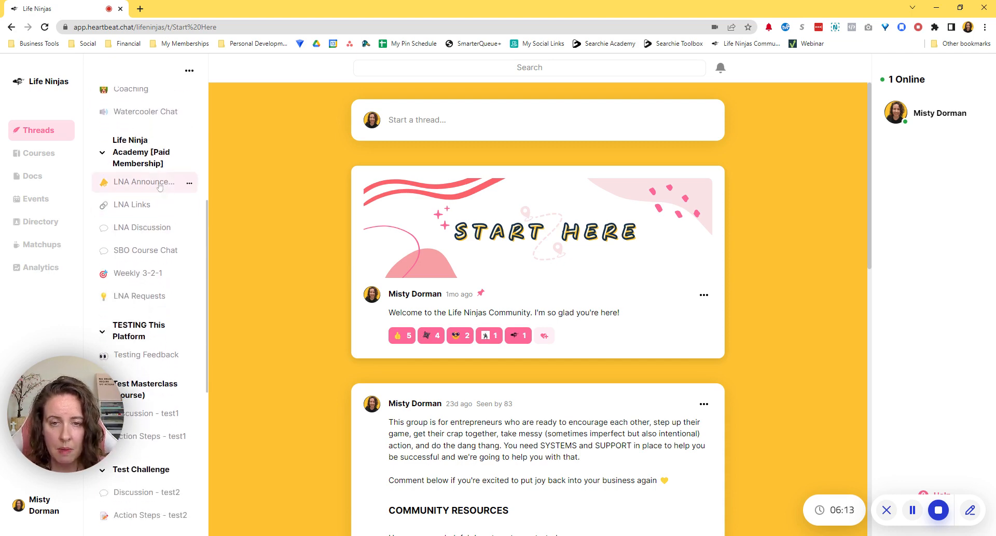
left_click(189, 183)
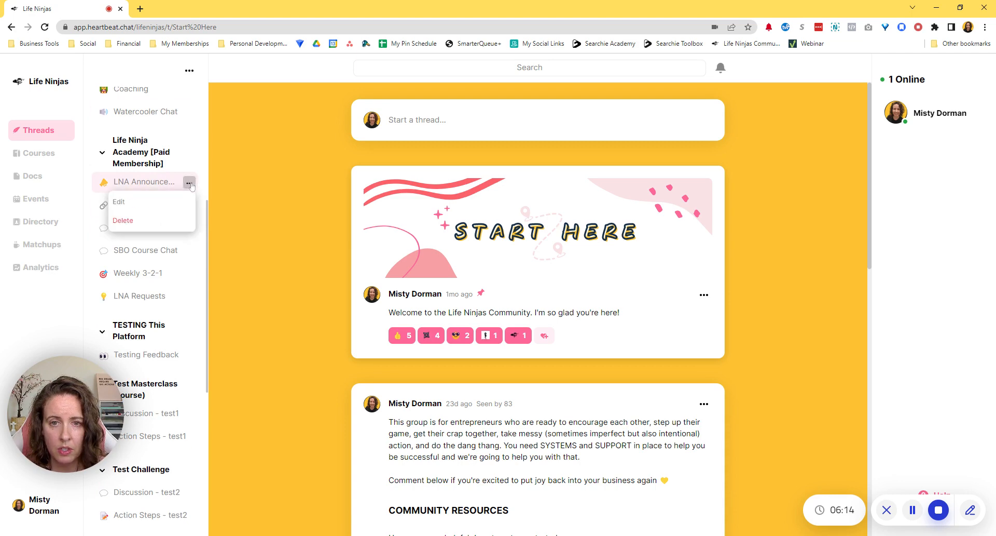
left_click(157, 207)
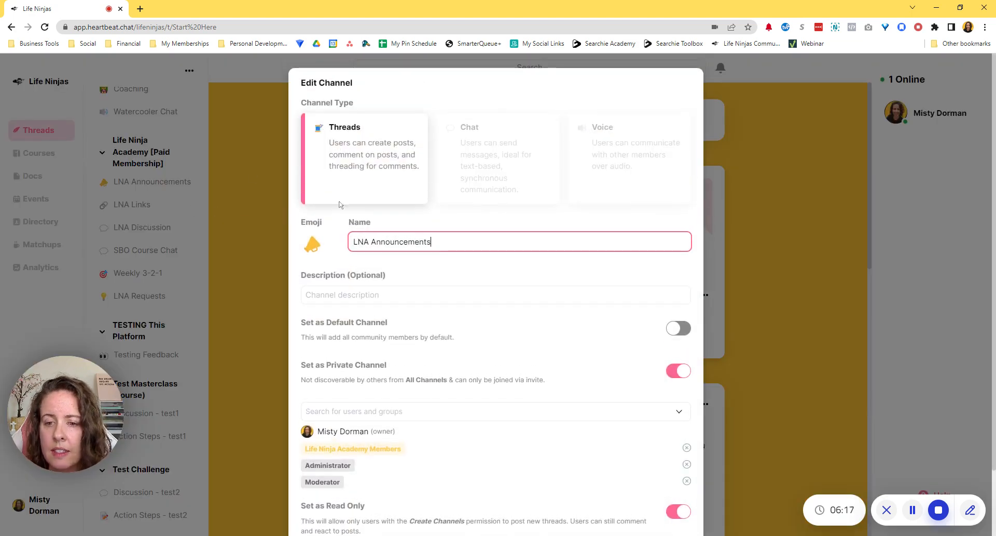
scroll(415, 259, "down", 2)
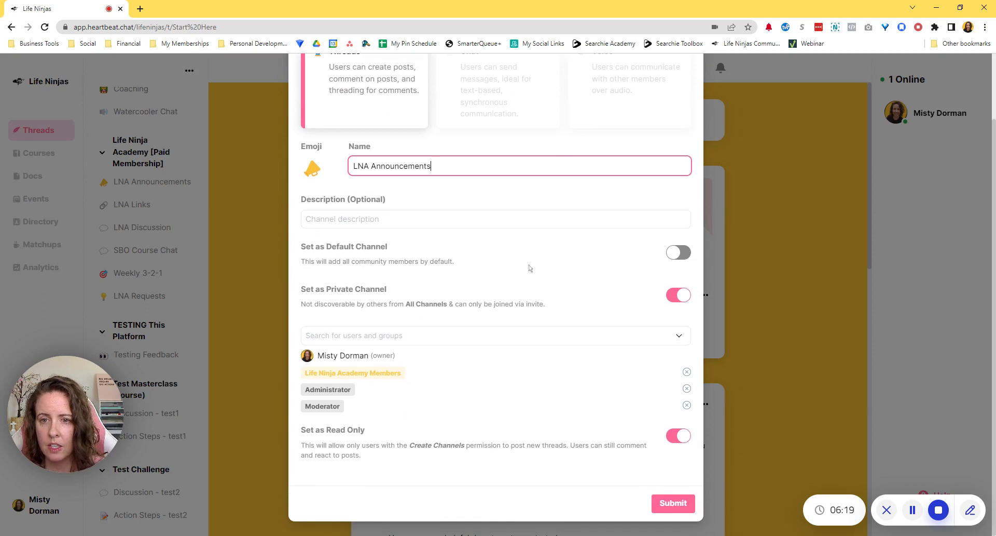
left_click(665, 227)
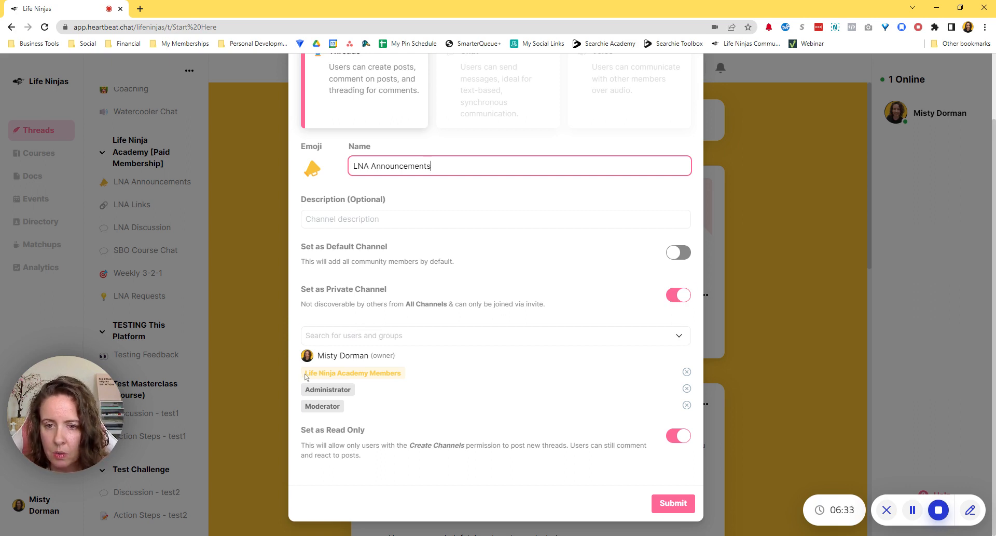
left_click_drag(306, 376, 402, 379)
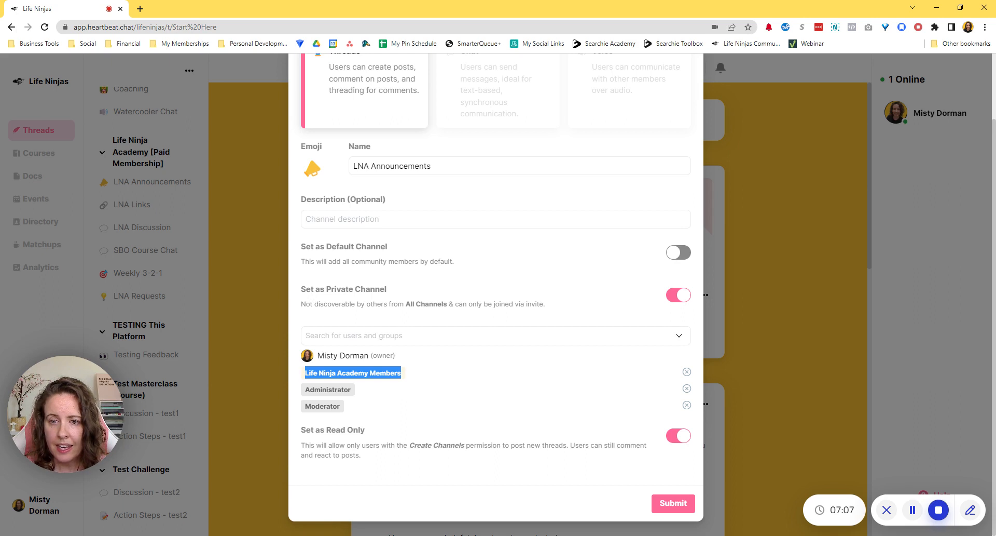
left_click(403, 374)
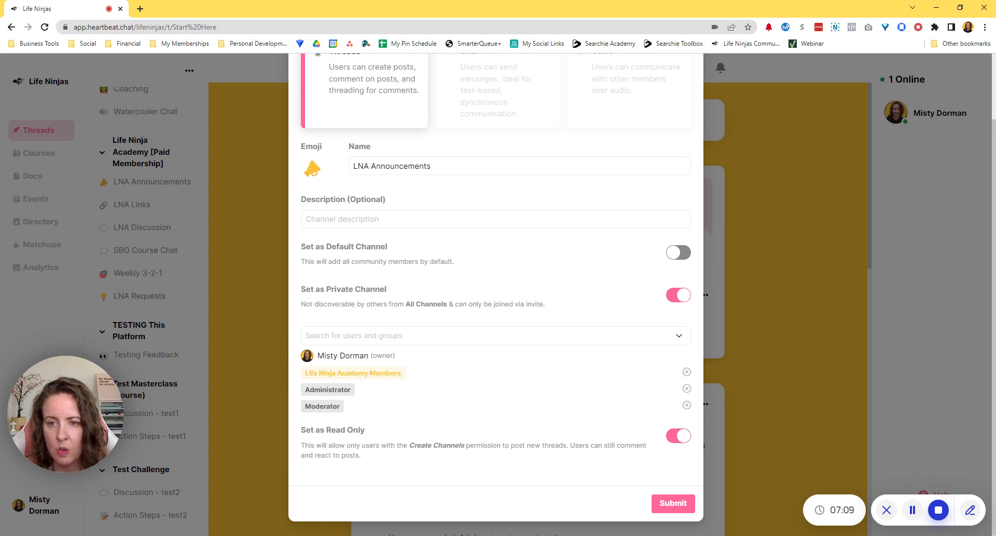
Examine the Set as Private Channel description, including how the channel can be joined.
left_click_drag(301, 304, 545, 303)
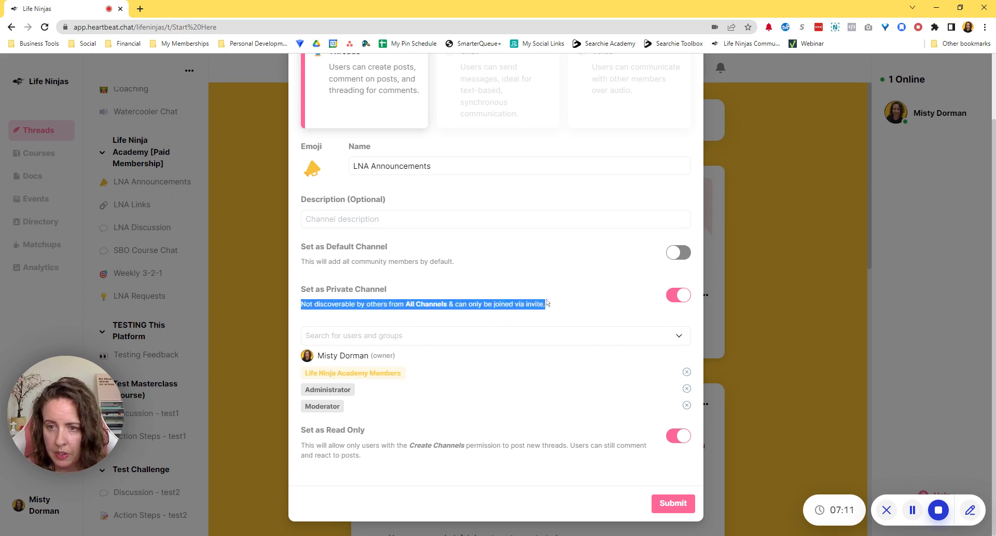
left_click(452, 304)
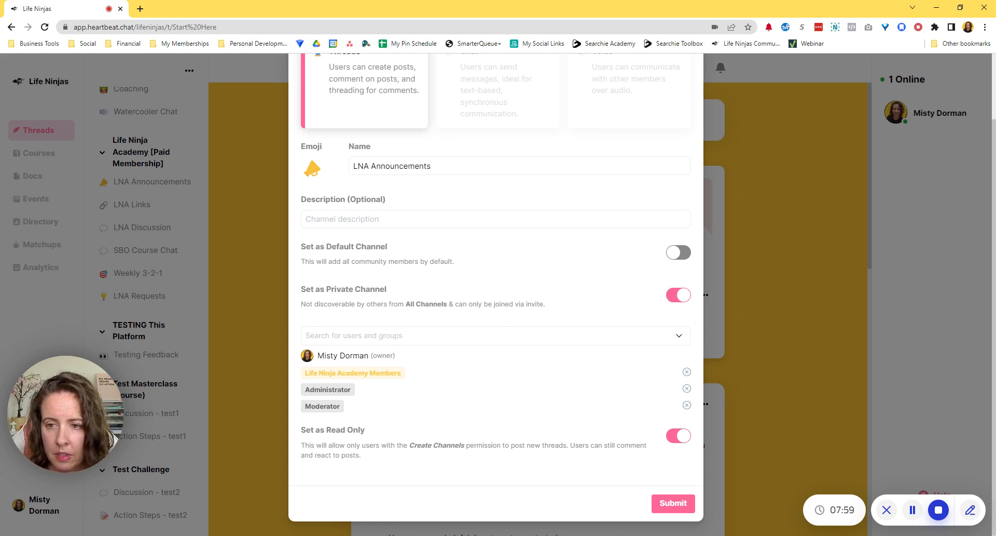
left_click_drag(482, 304, 546, 306)
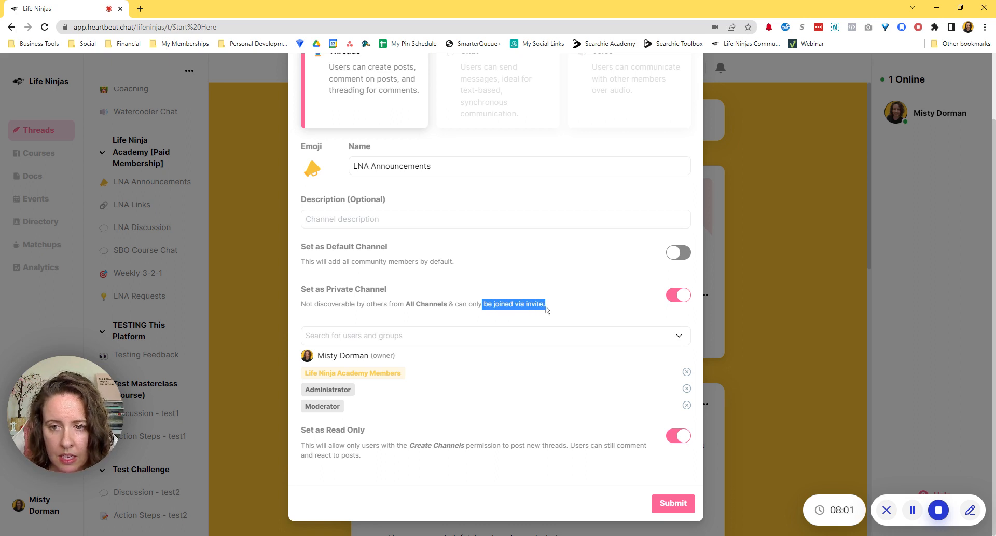
left_click(568, 311)
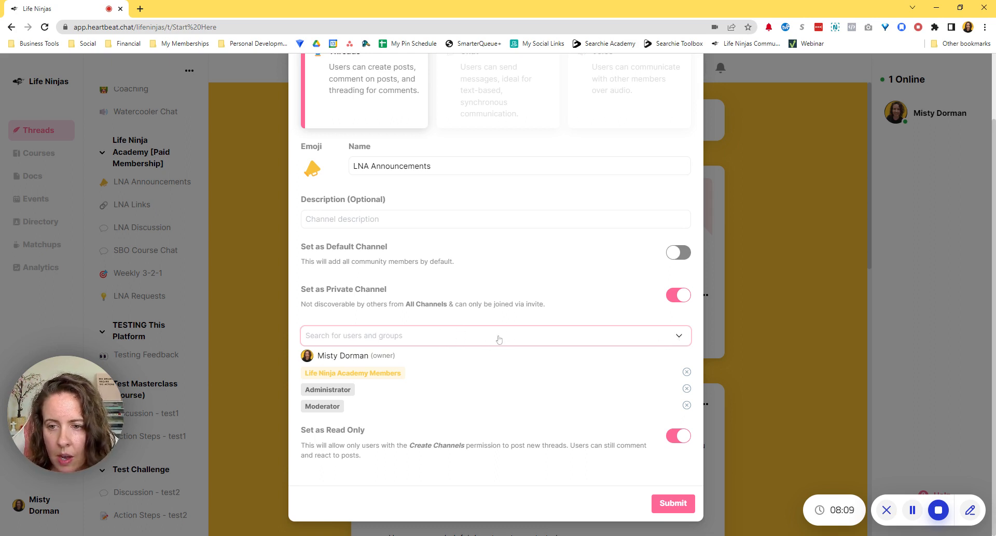
Browse the users and groups that can be added to the LNA Announcements channel, and close its settings without saving.
left_click(498, 338)
scroll(457, 375, "down", 3)
scroll(457, 374, "down", 5)
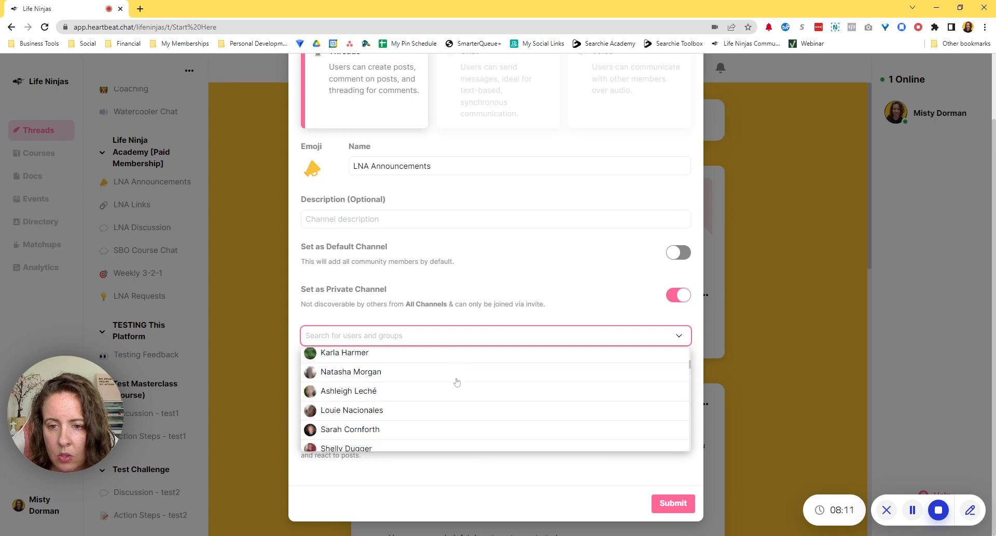
scroll(449, 379, "up", 10)
scroll(426, 389, "down", 5)
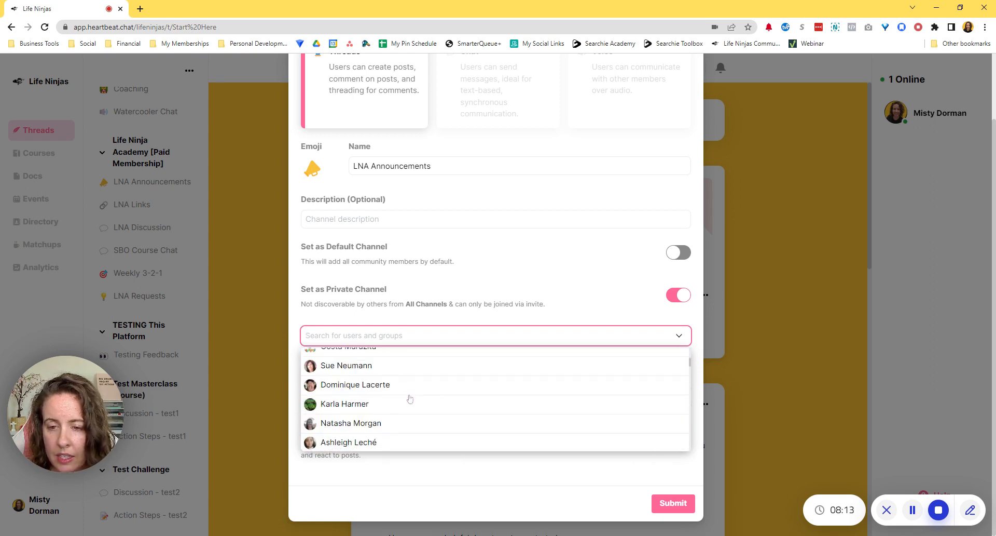
scroll(414, 401, "up", 4)
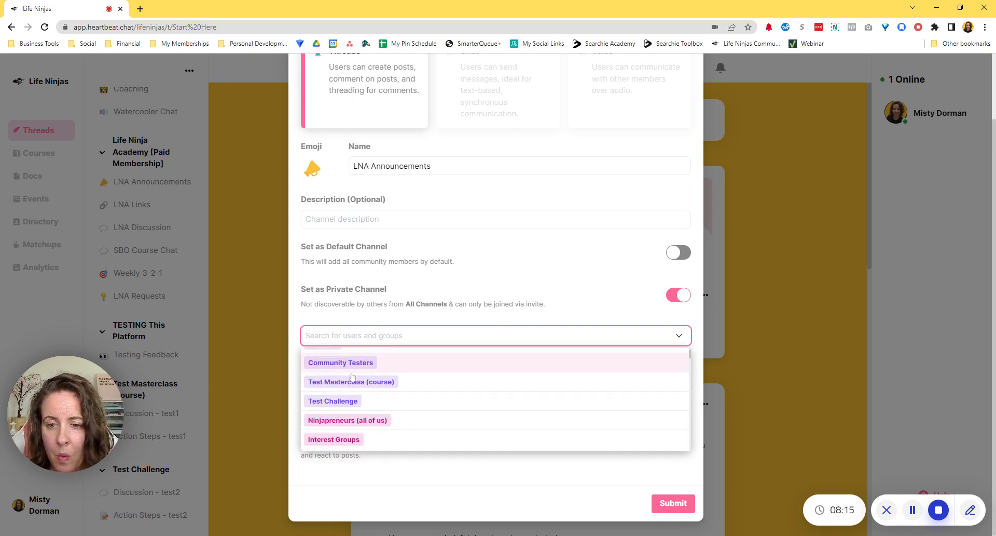
scroll(366, 383, "up", 2)
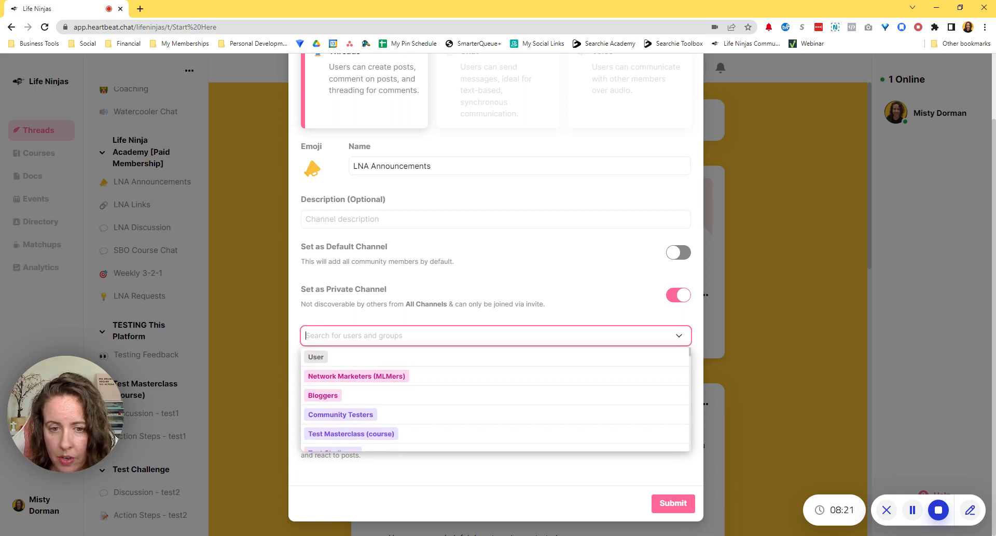
left_click(415, 317)
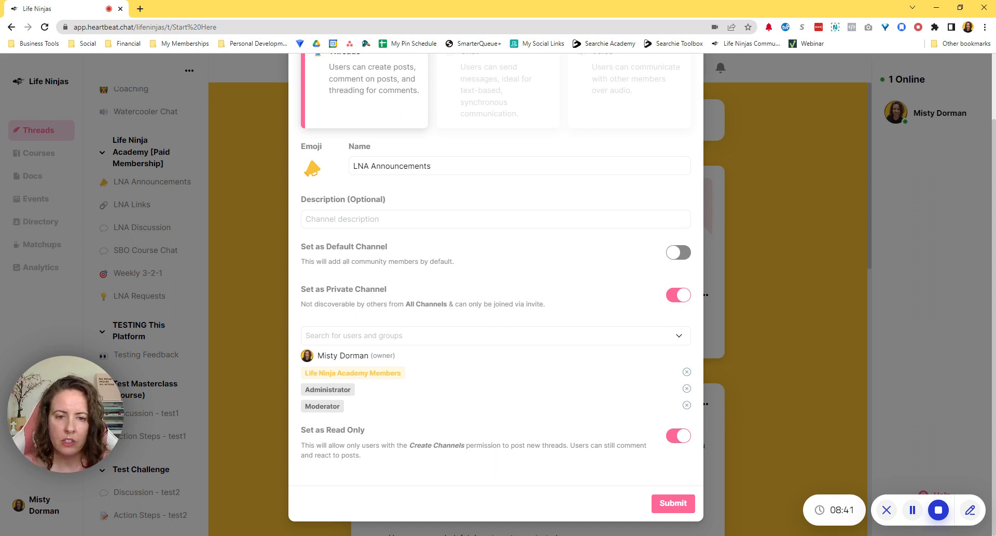
left_click(393, 335)
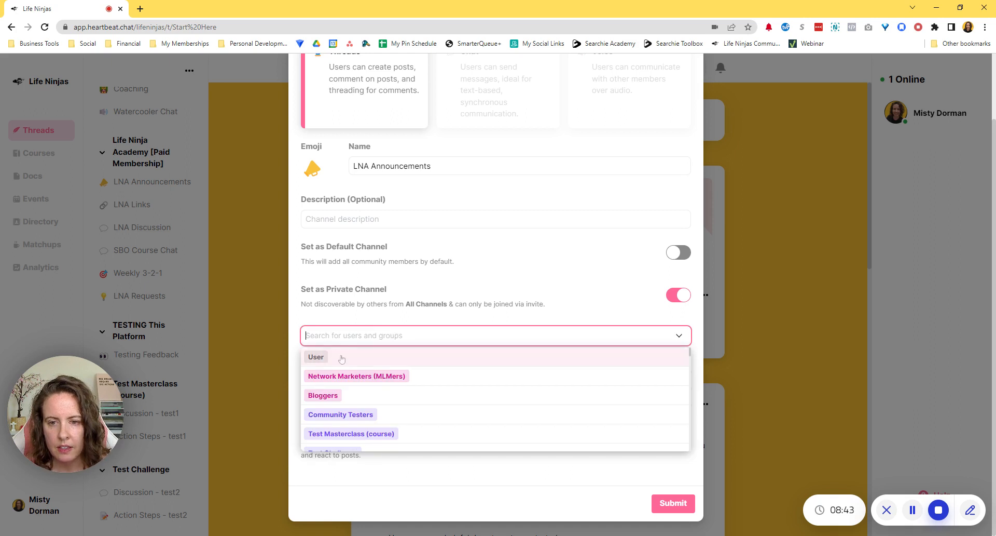
left_click(311, 313)
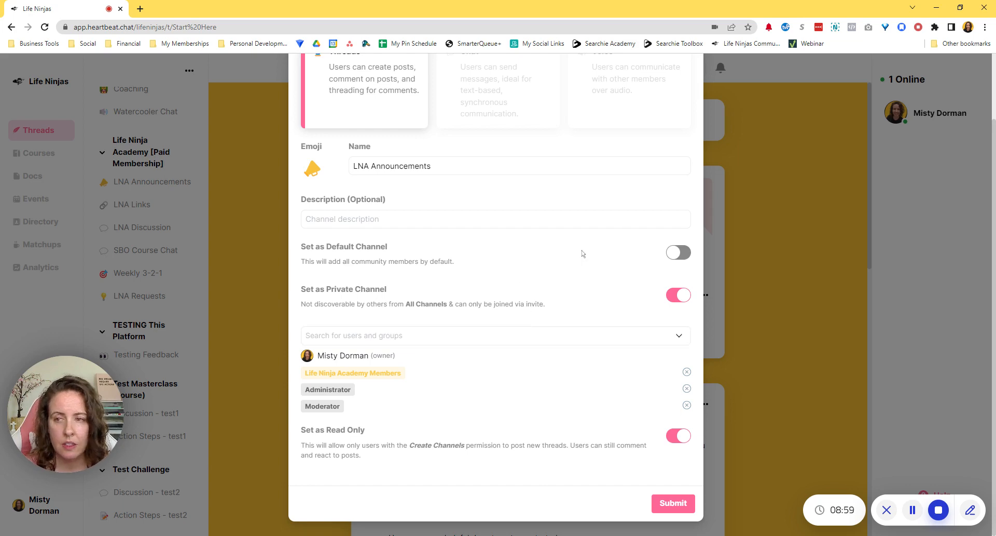
left_click(783, 266)
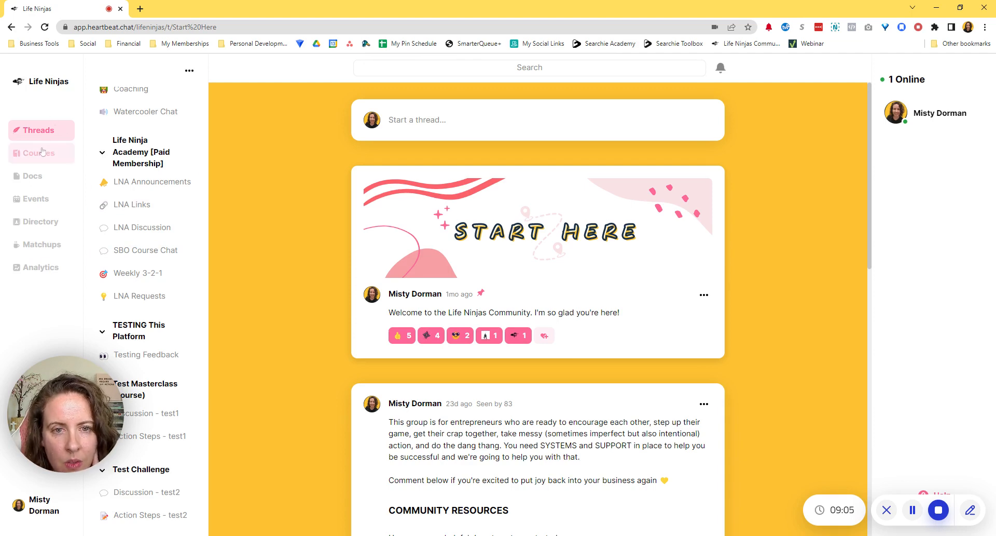
Open Docs and review the Onboarding section's access permissions, closing them without updating.
left_click(35, 179)
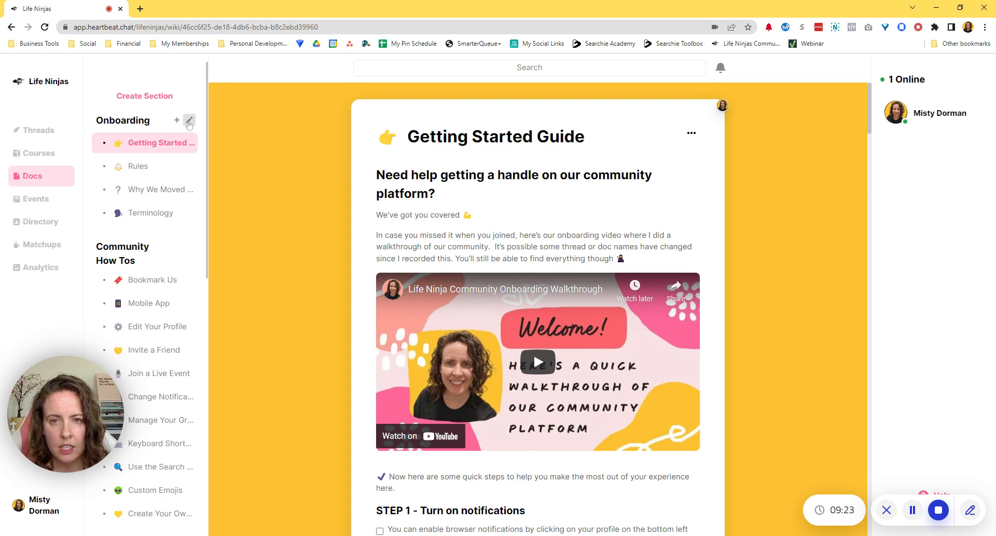
left_click(189, 121)
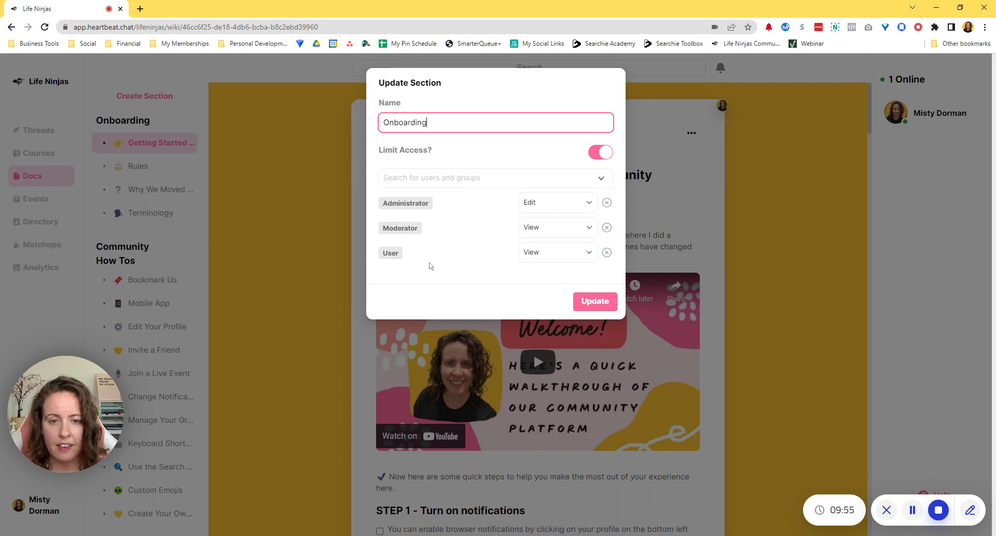
left_click(768, 225)
Review the access permissions of the LNA docs section and close them without updating.
scroll(145, 313, "down", 4)
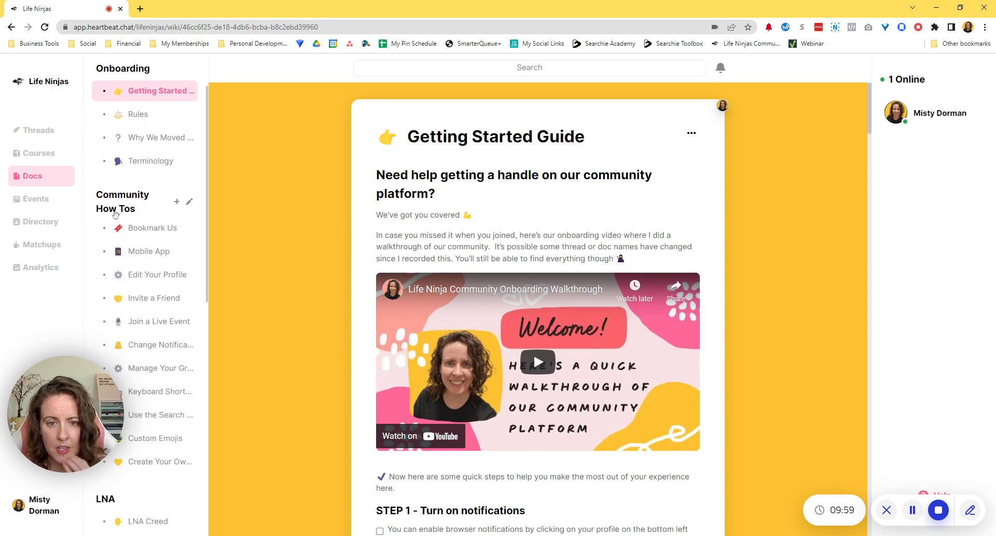
scroll(128, 237, "down", 3)
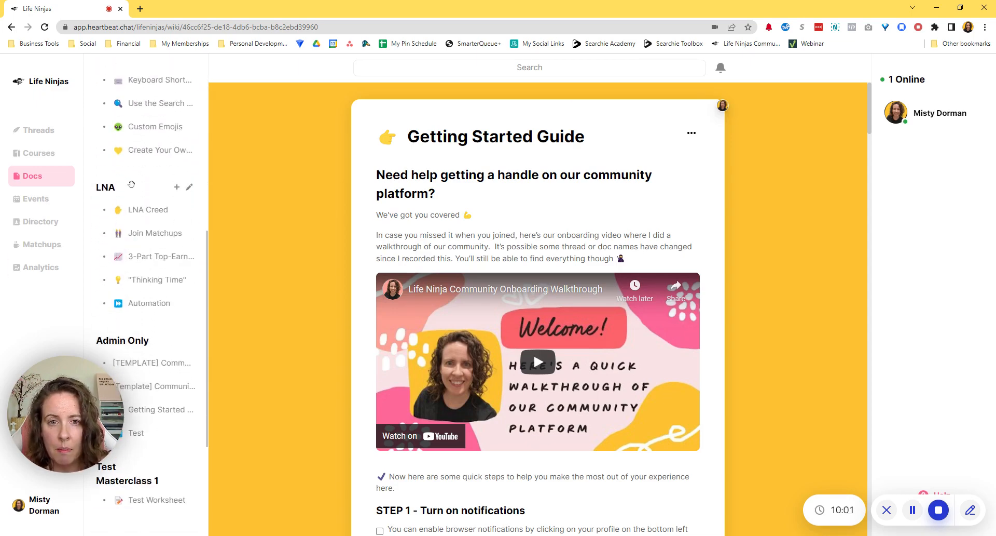
left_click(190, 187)
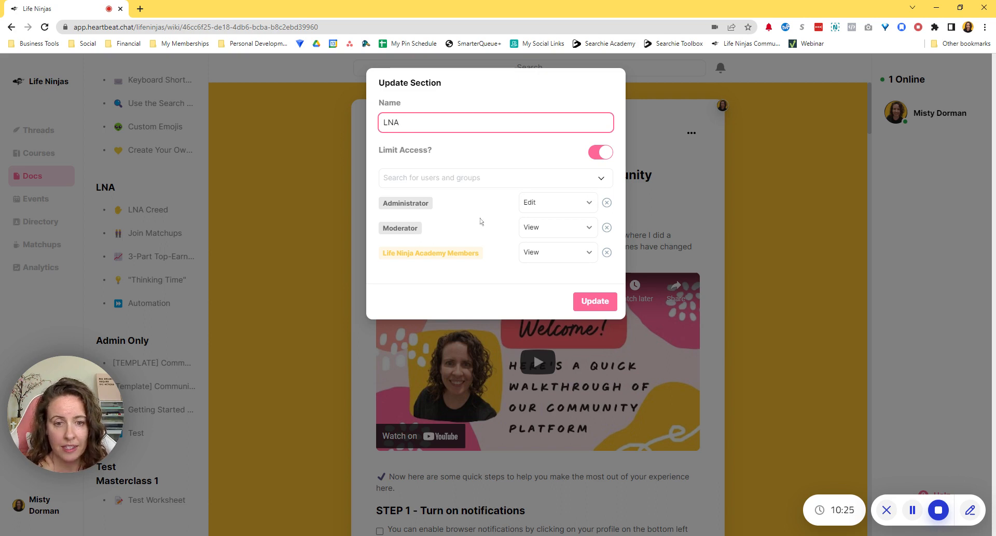
left_click(785, 151)
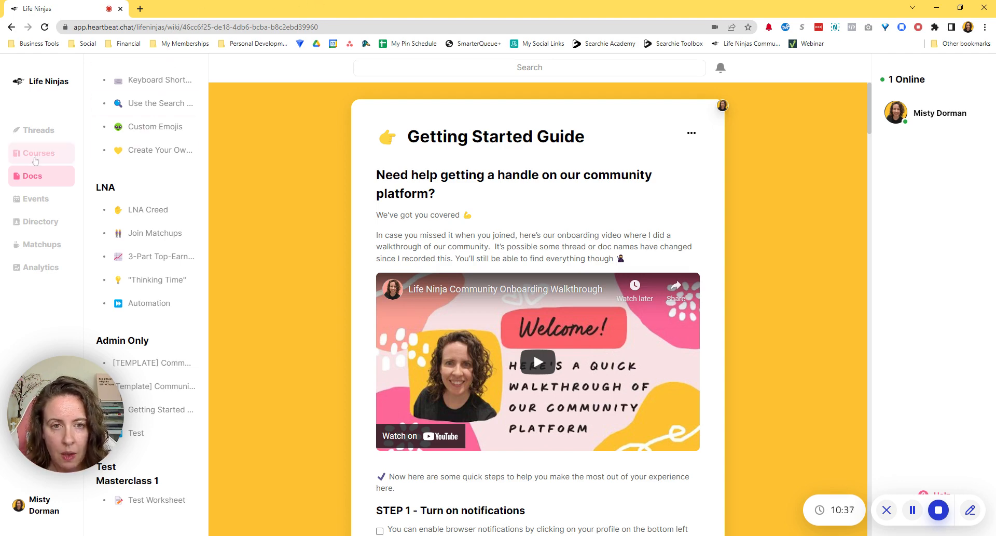
Open Courses and review the Test Masterclass course's invitation link, member group and modules.
left_click(24, 158)
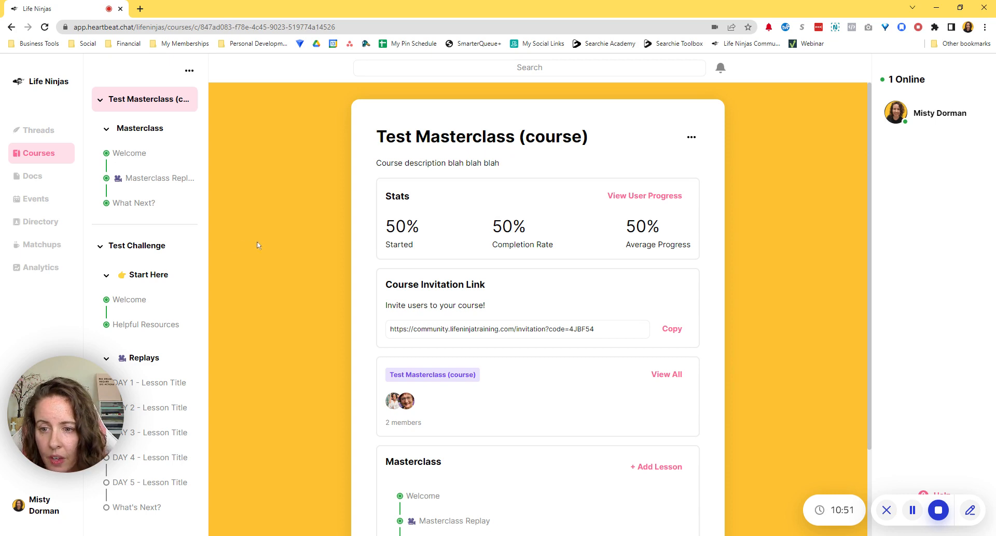
scroll(343, 253, "down", 2)
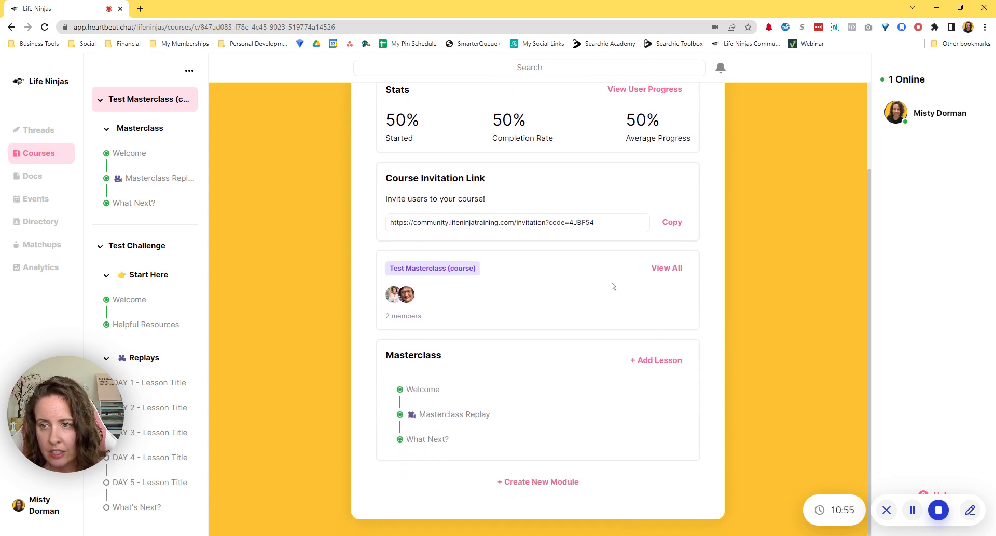
left_click(449, 223)
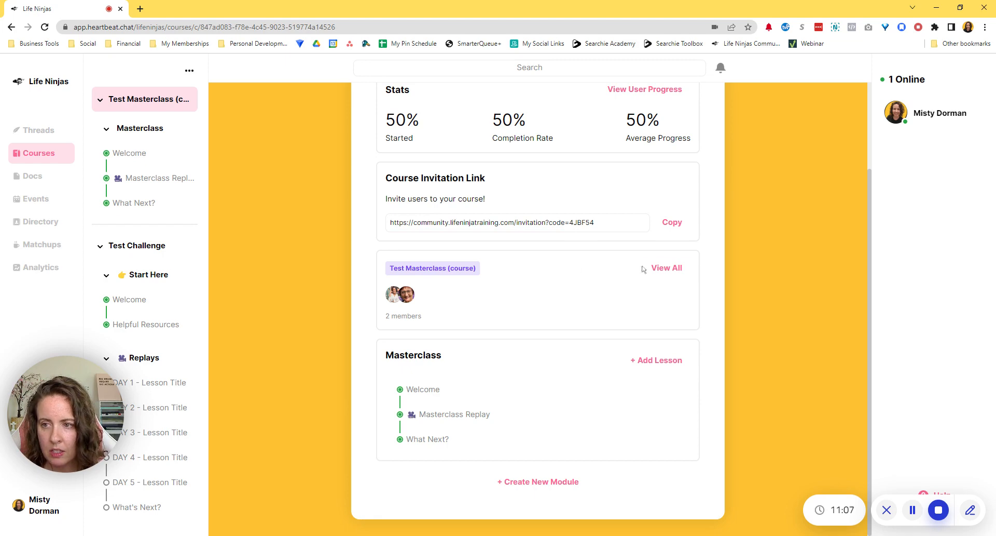
scroll(537, 308, "up", 1)
scroll(537, 309, "up", 2)
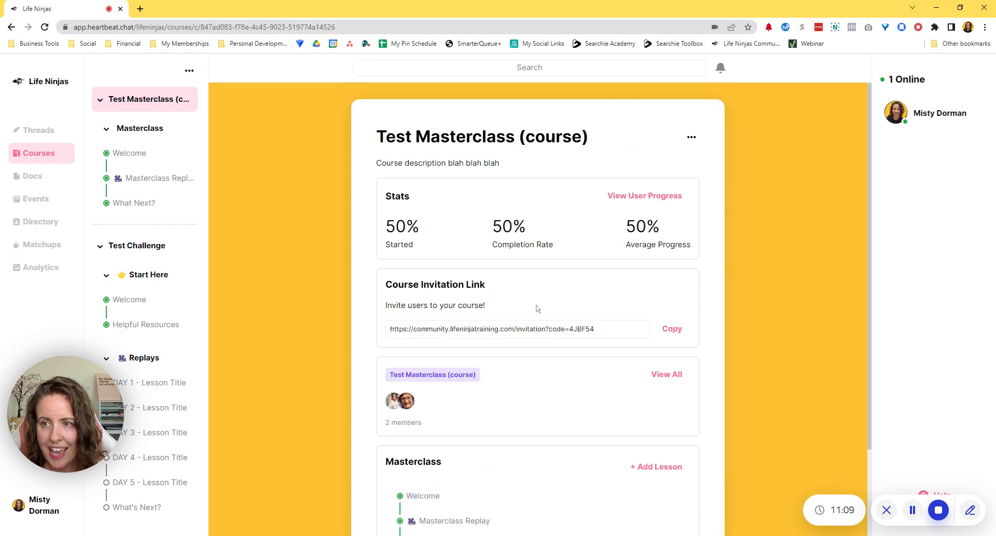
Open the Test Masterclass course for editing, review who it is accessible to, and close it without saving.
left_click(691, 137)
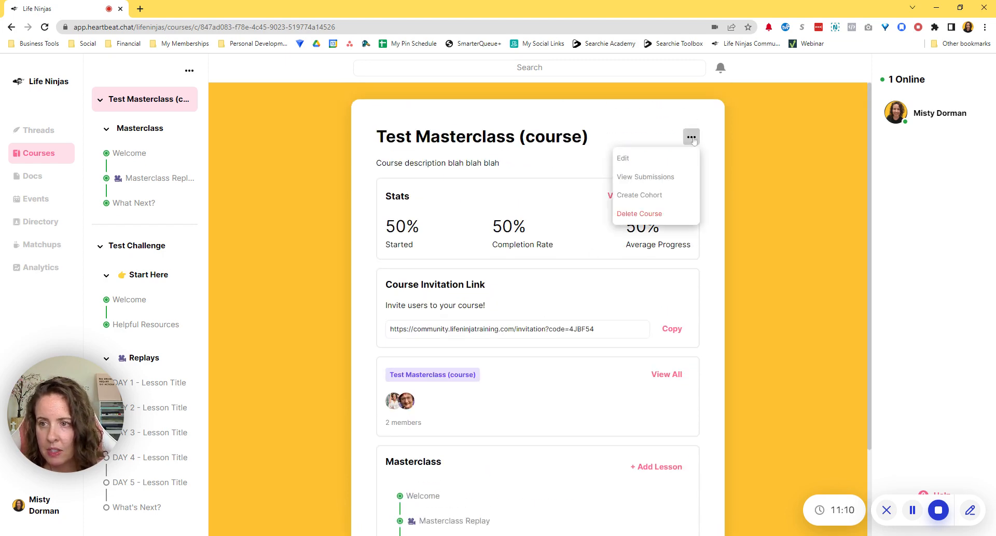
left_click(652, 157)
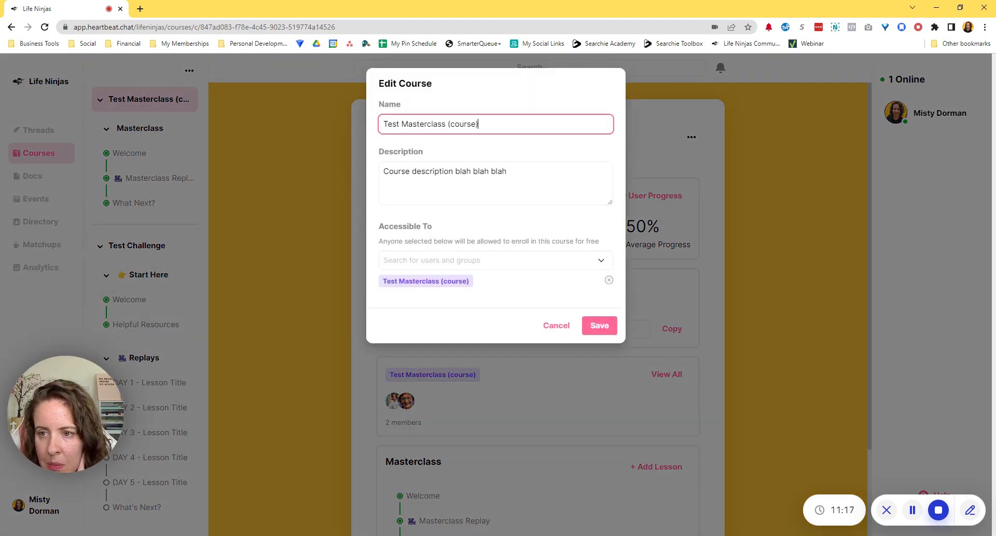
left_click_drag(551, 242, 600, 241)
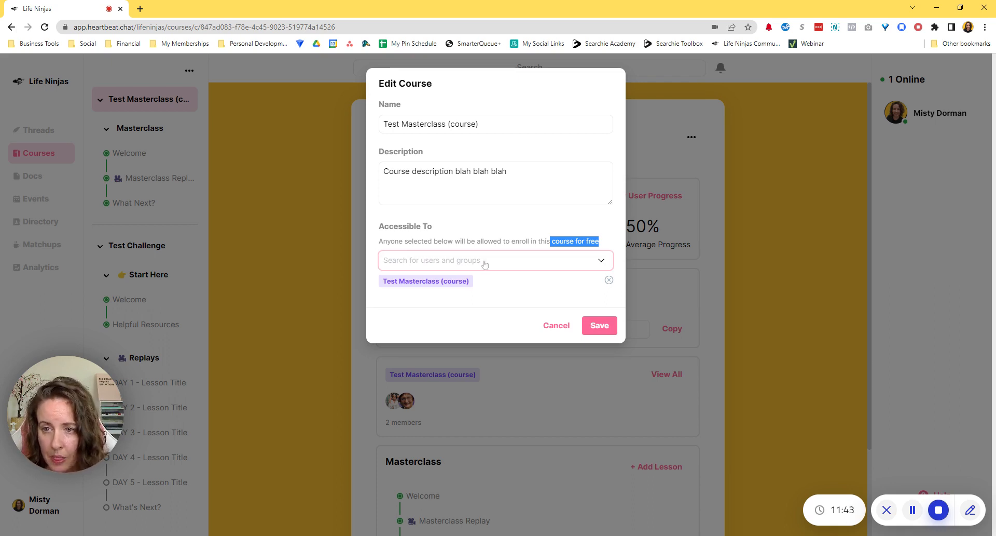
left_click(569, 286)
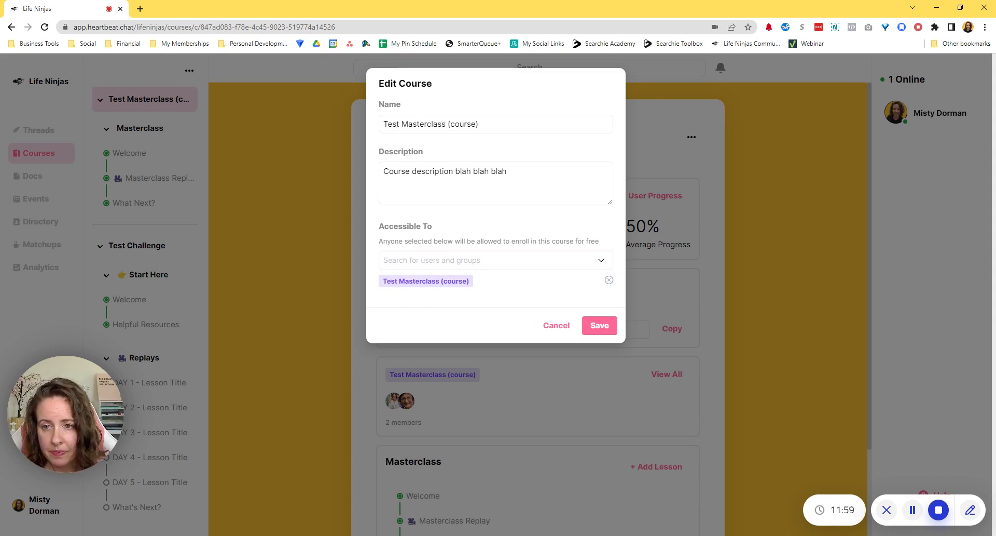
left_click_drag(383, 281, 470, 280)
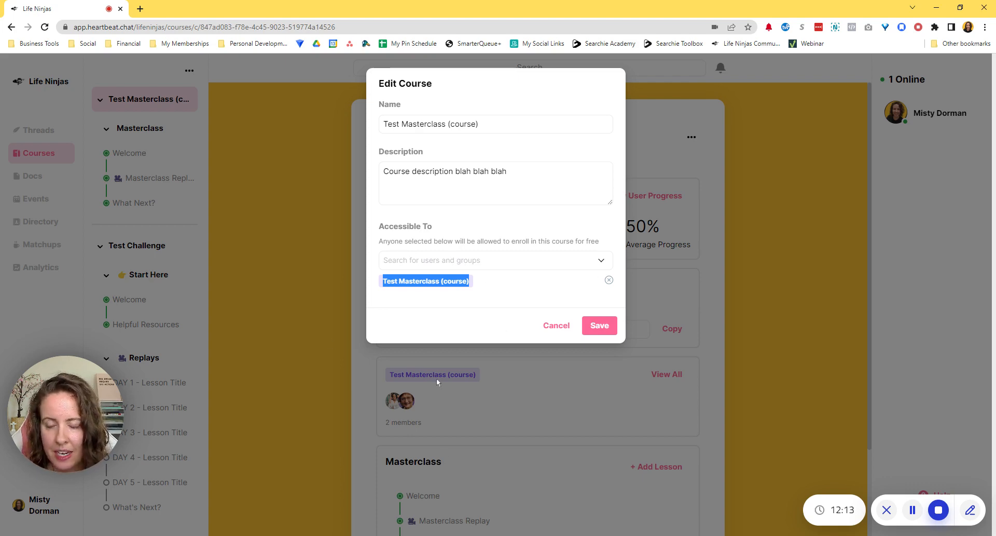
left_click(781, 297)
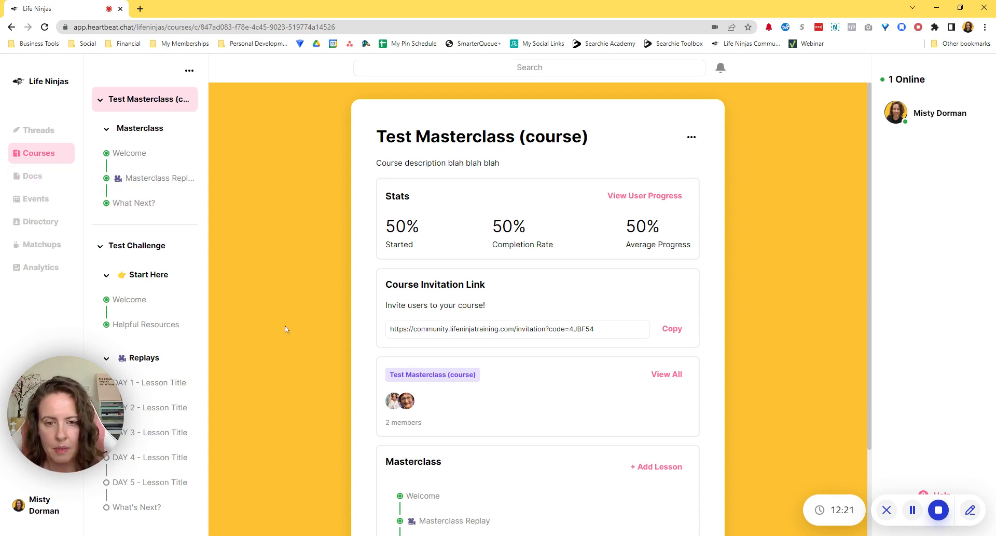
Start creating a cohort for the Test Masterclass course, examine its course group and listed resources, and close without creating it.
scroll(271, 293, "down", 2)
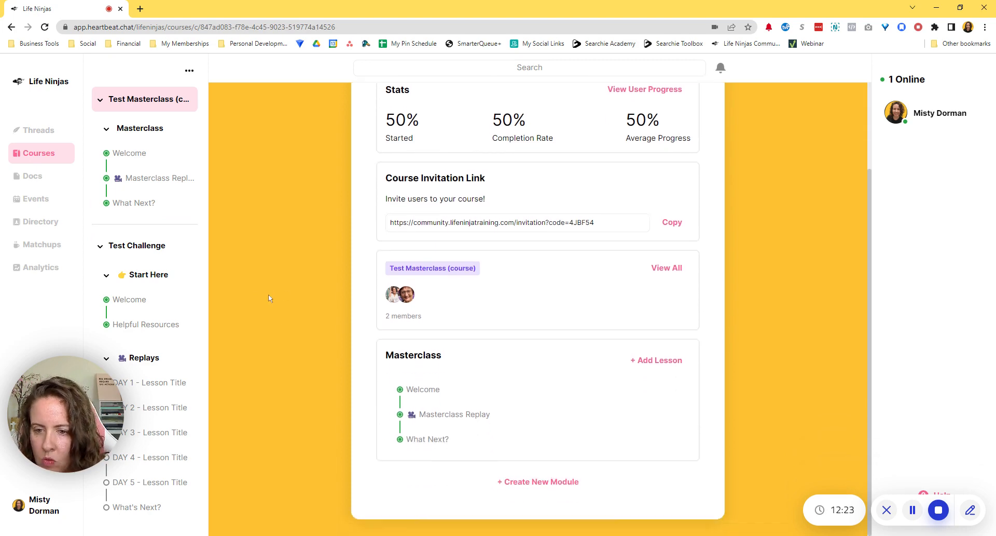
scroll(270, 293, "up", 2)
left_click(691, 135)
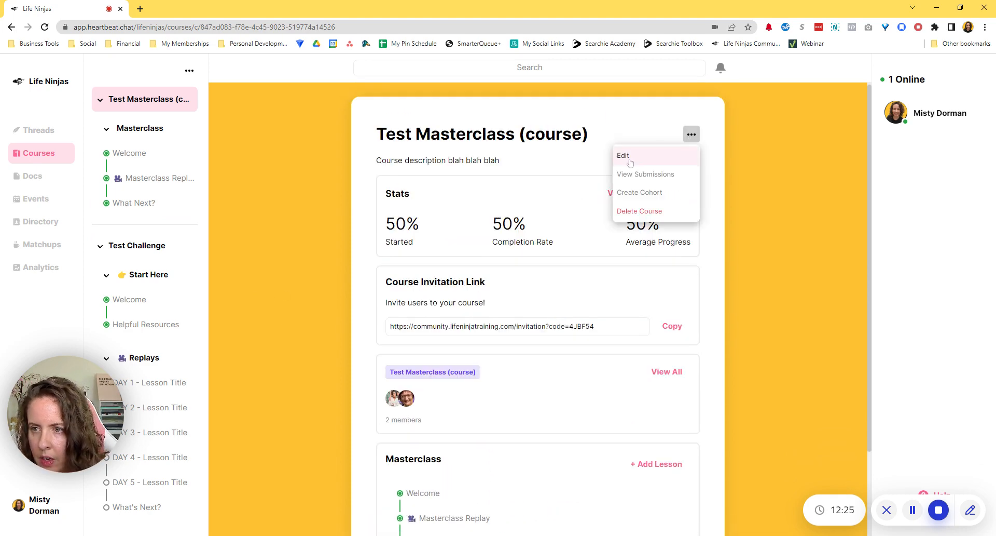
left_click(634, 192)
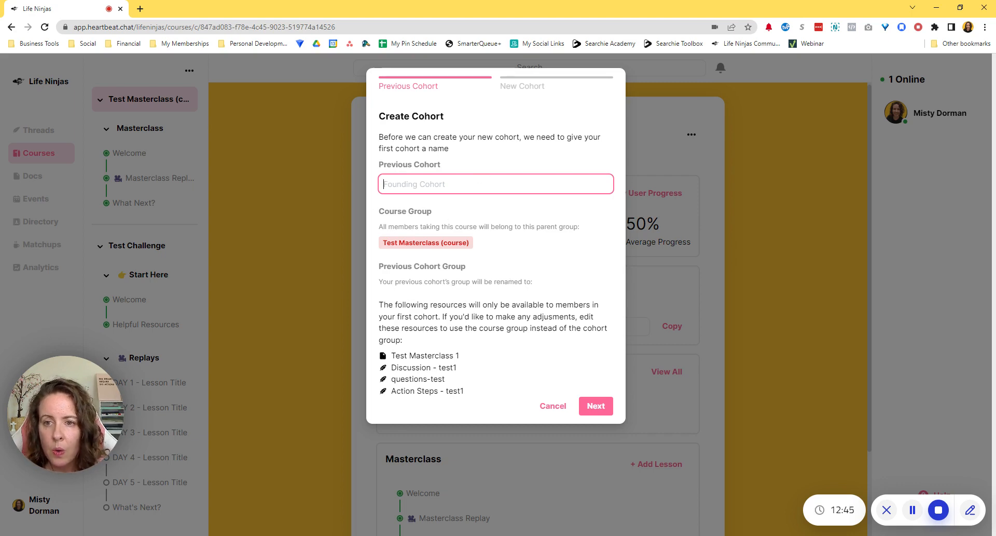
left_click_drag(383, 243, 472, 246)
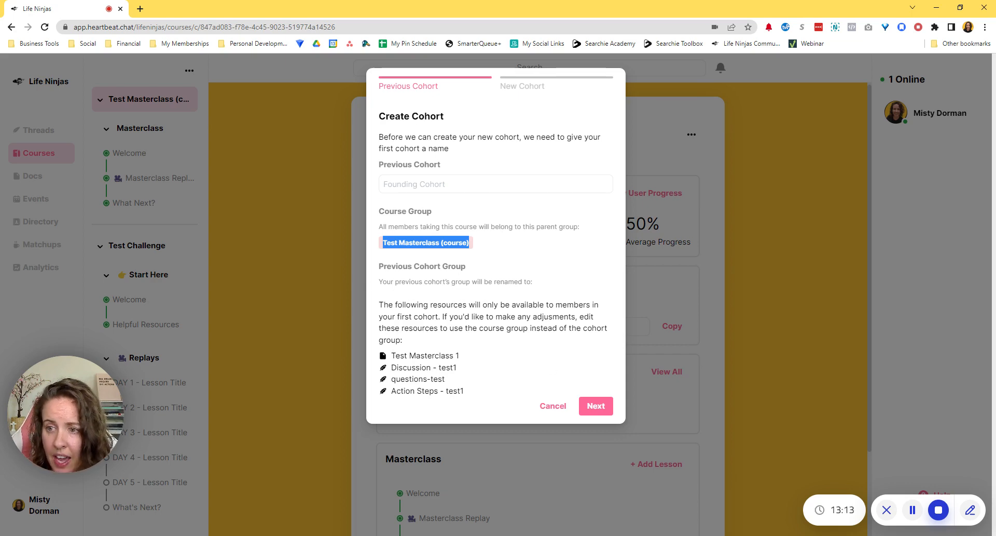
left_click(740, 269)
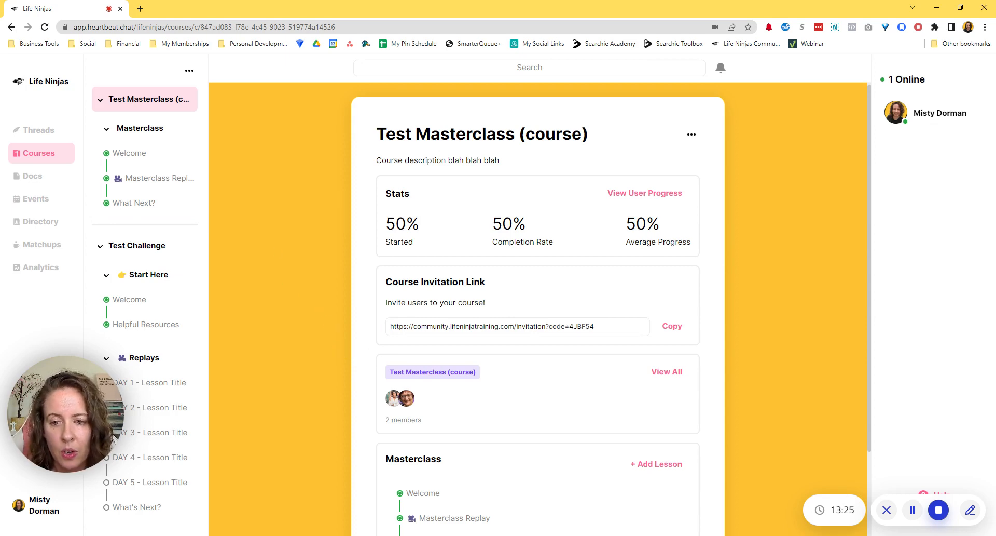
scroll(301, 306, "down", 2)
scroll(301, 306, "up", 2)
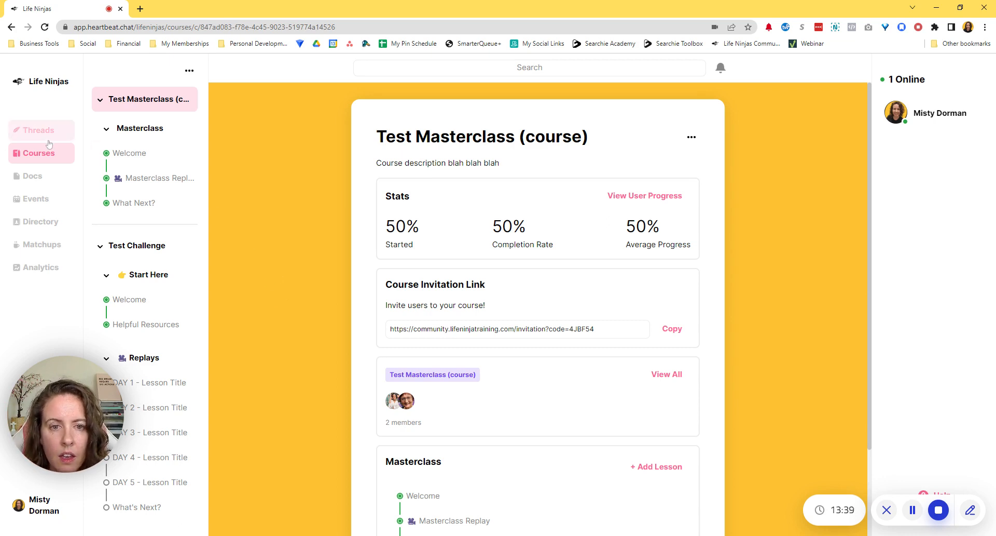
Open the past event [Live] Results Injection Review from Events and examine which group is on its guest list.
left_click(50, 200)
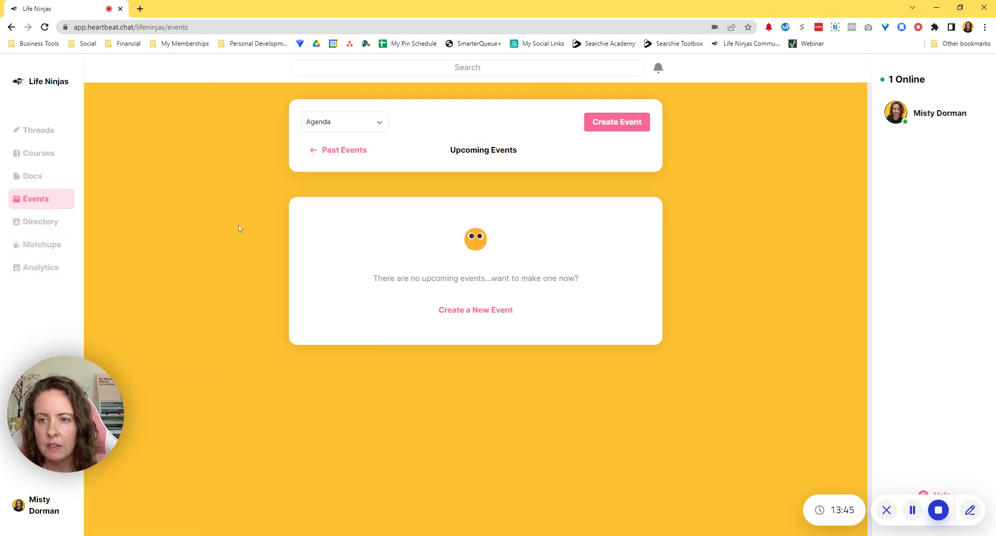
left_click(357, 154)
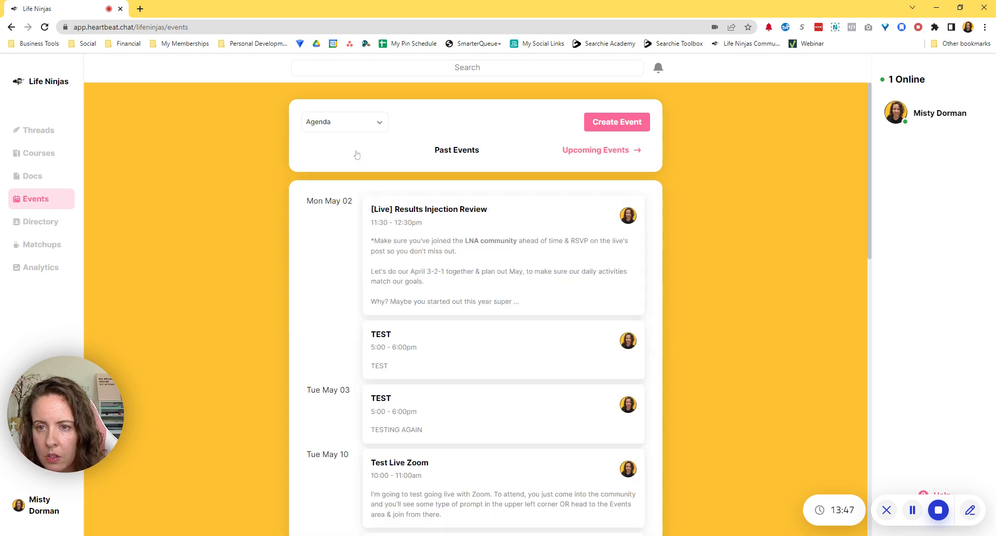
left_click(461, 234)
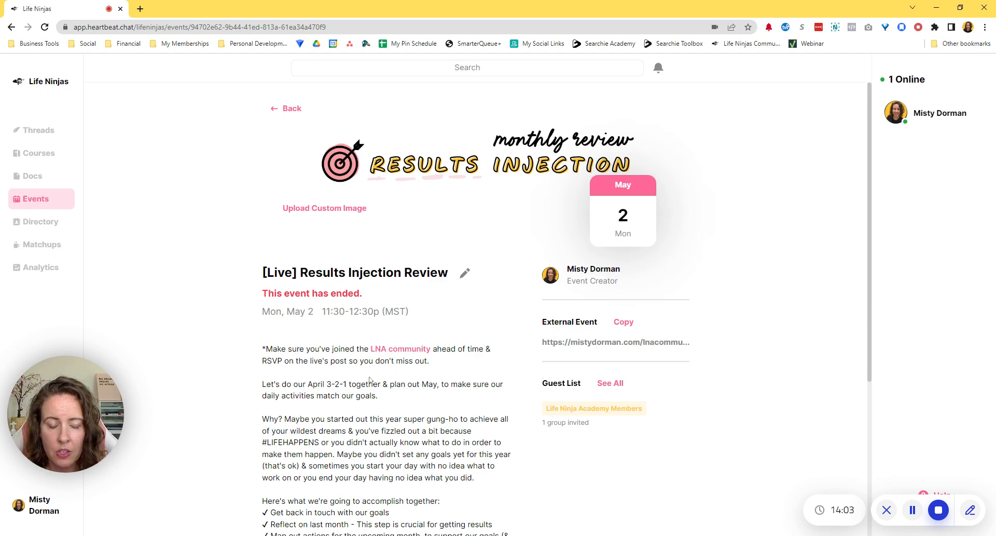
scroll(372, 380, "down", 1)
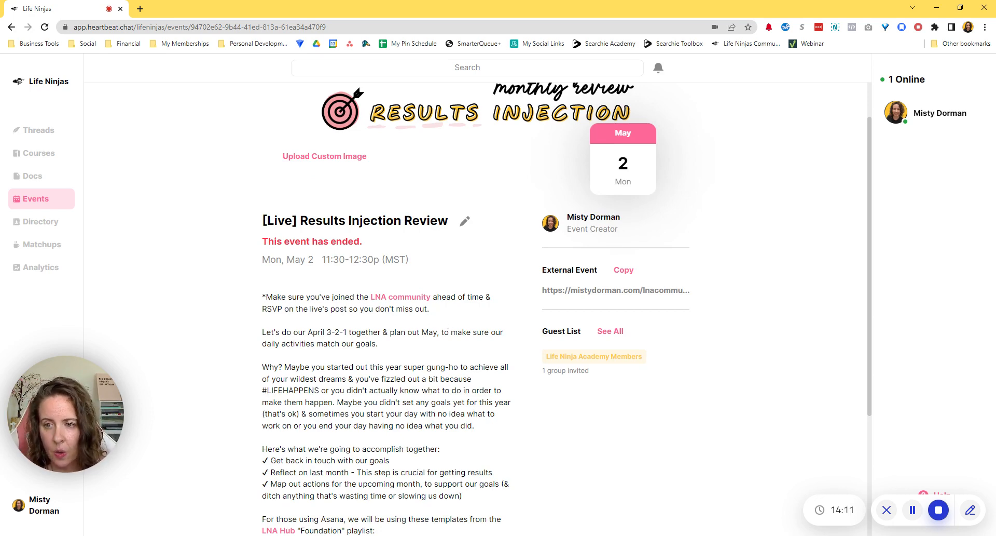
left_click_drag(644, 356, 544, 358)
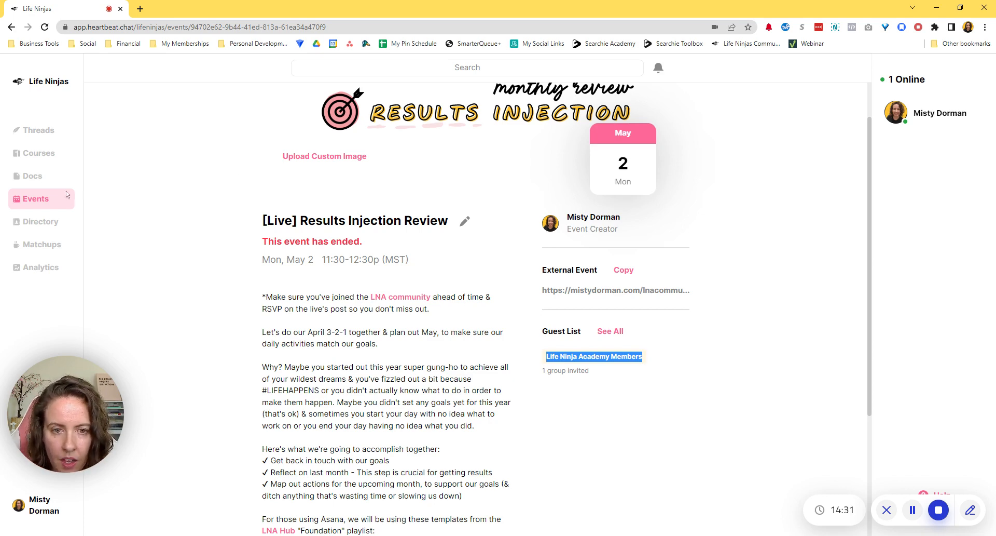
Open the Matchups matching configuration and review the matchmaking pools and their assigned groups in Matchmaking Settings.
left_click(29, 252)
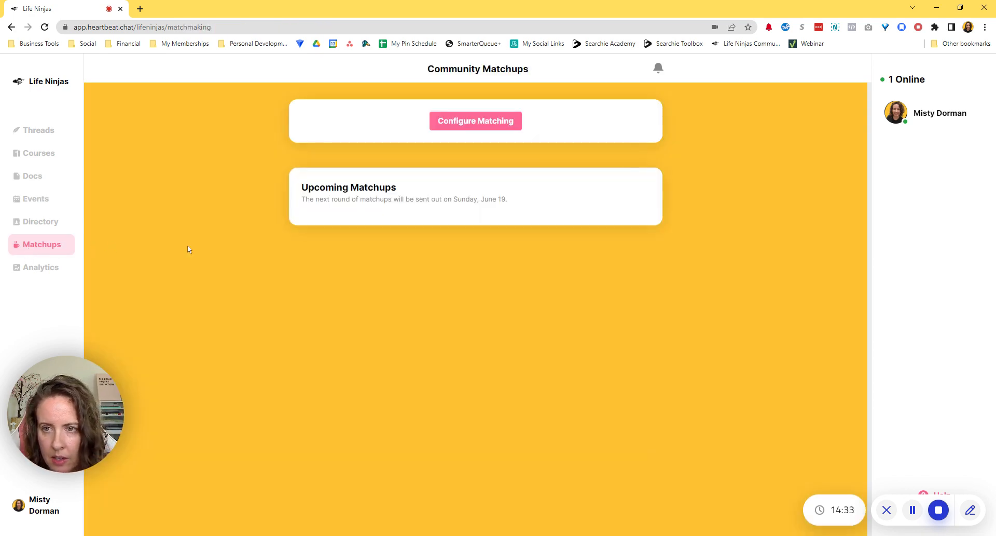
left_click(475, 120)
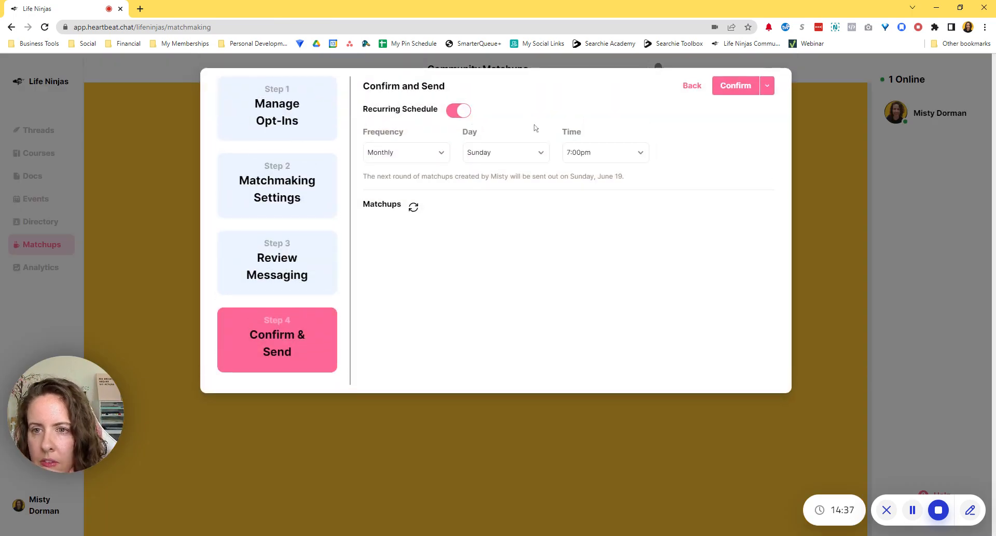
left_click(284, 189)
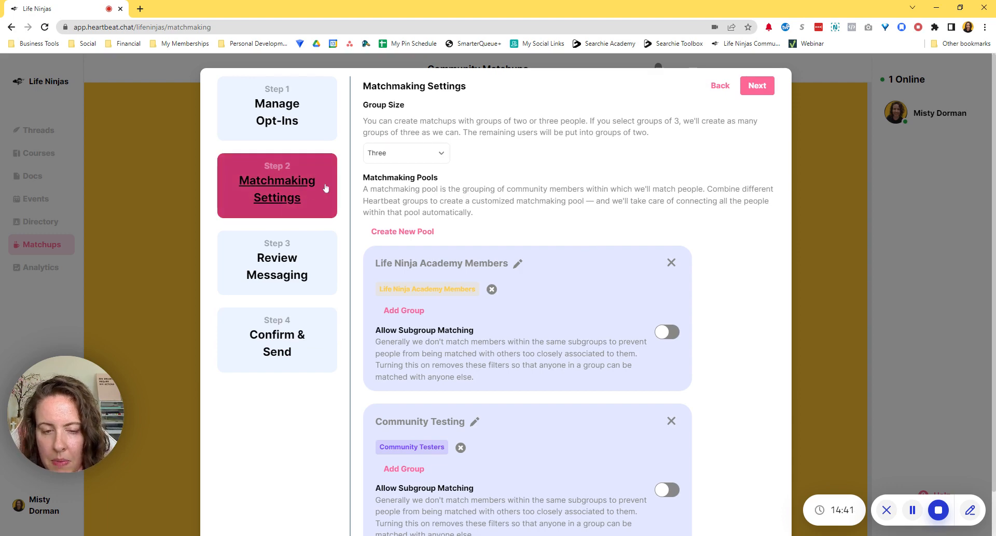
scroll(574, 182, "down", 1)
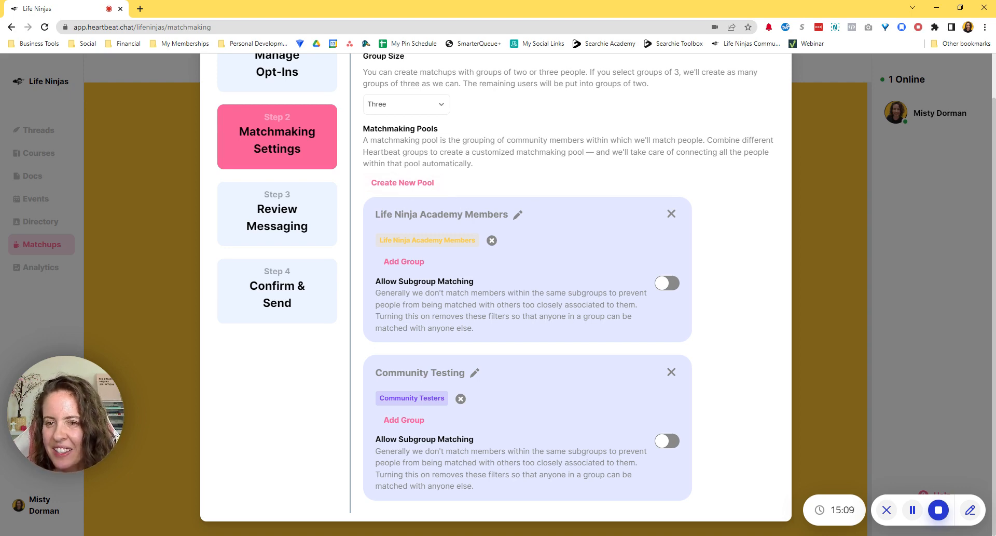
left_click_drag(376, 216, 509, 215)
left_click(571, 208)
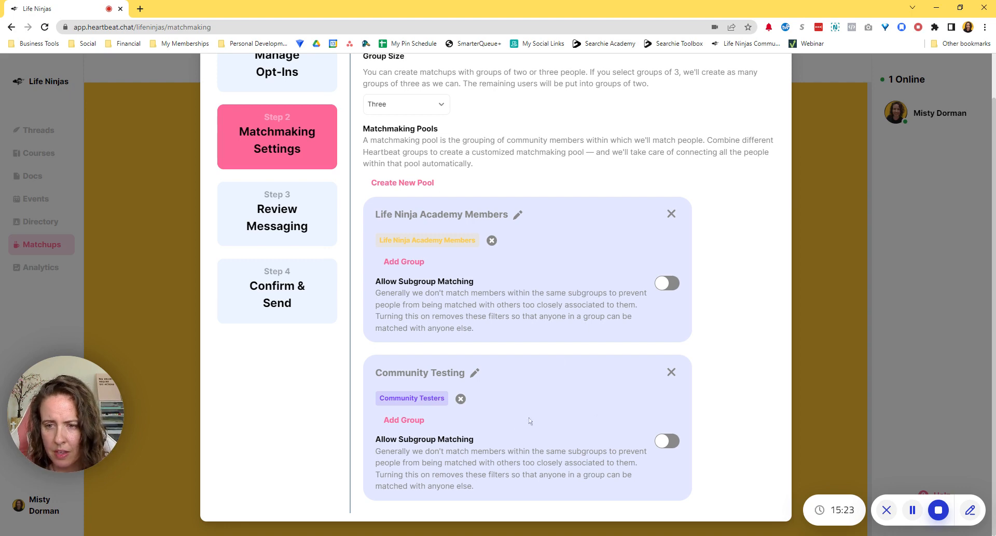
Remove the Community Testing matchmaking pool and close the matching configuration.
left_click(672, 373)
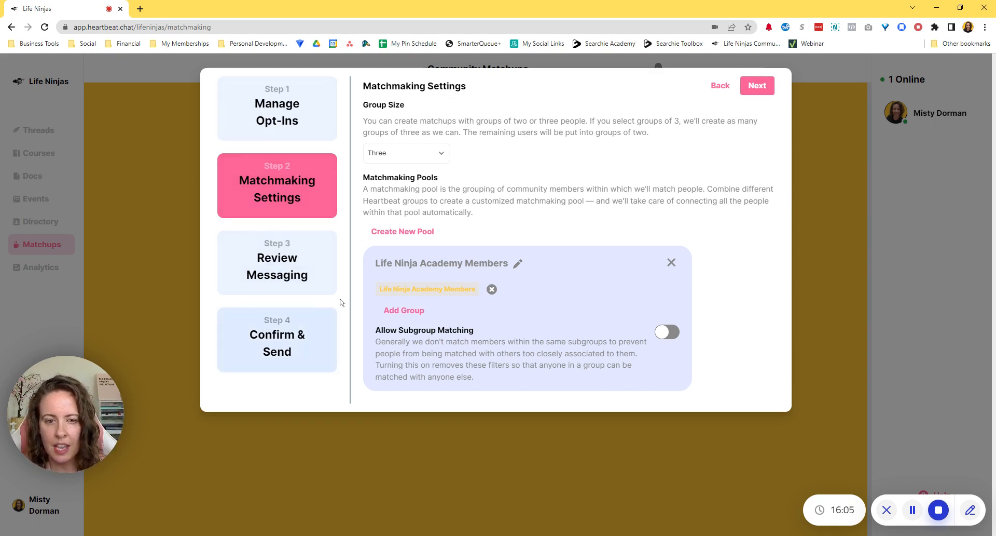
left_click(820, 318)
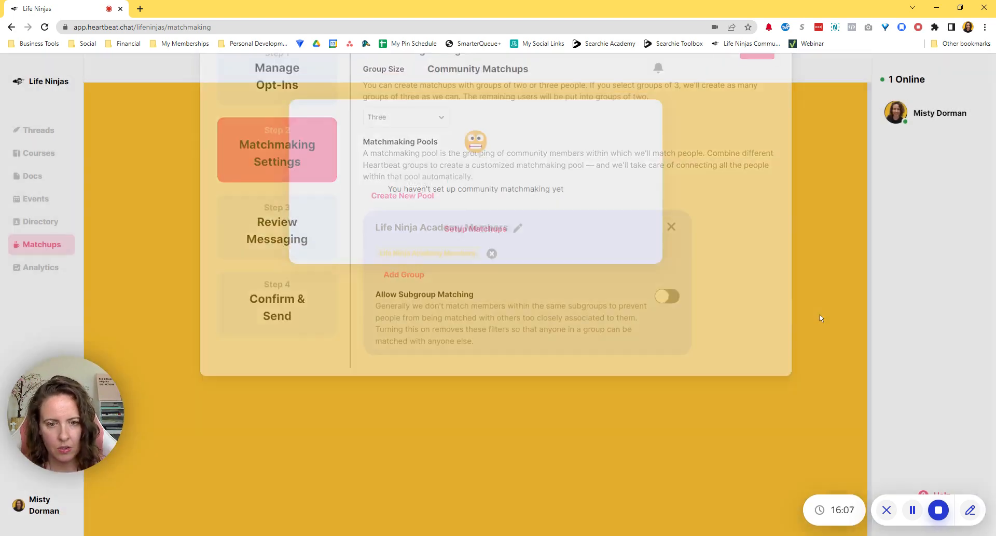